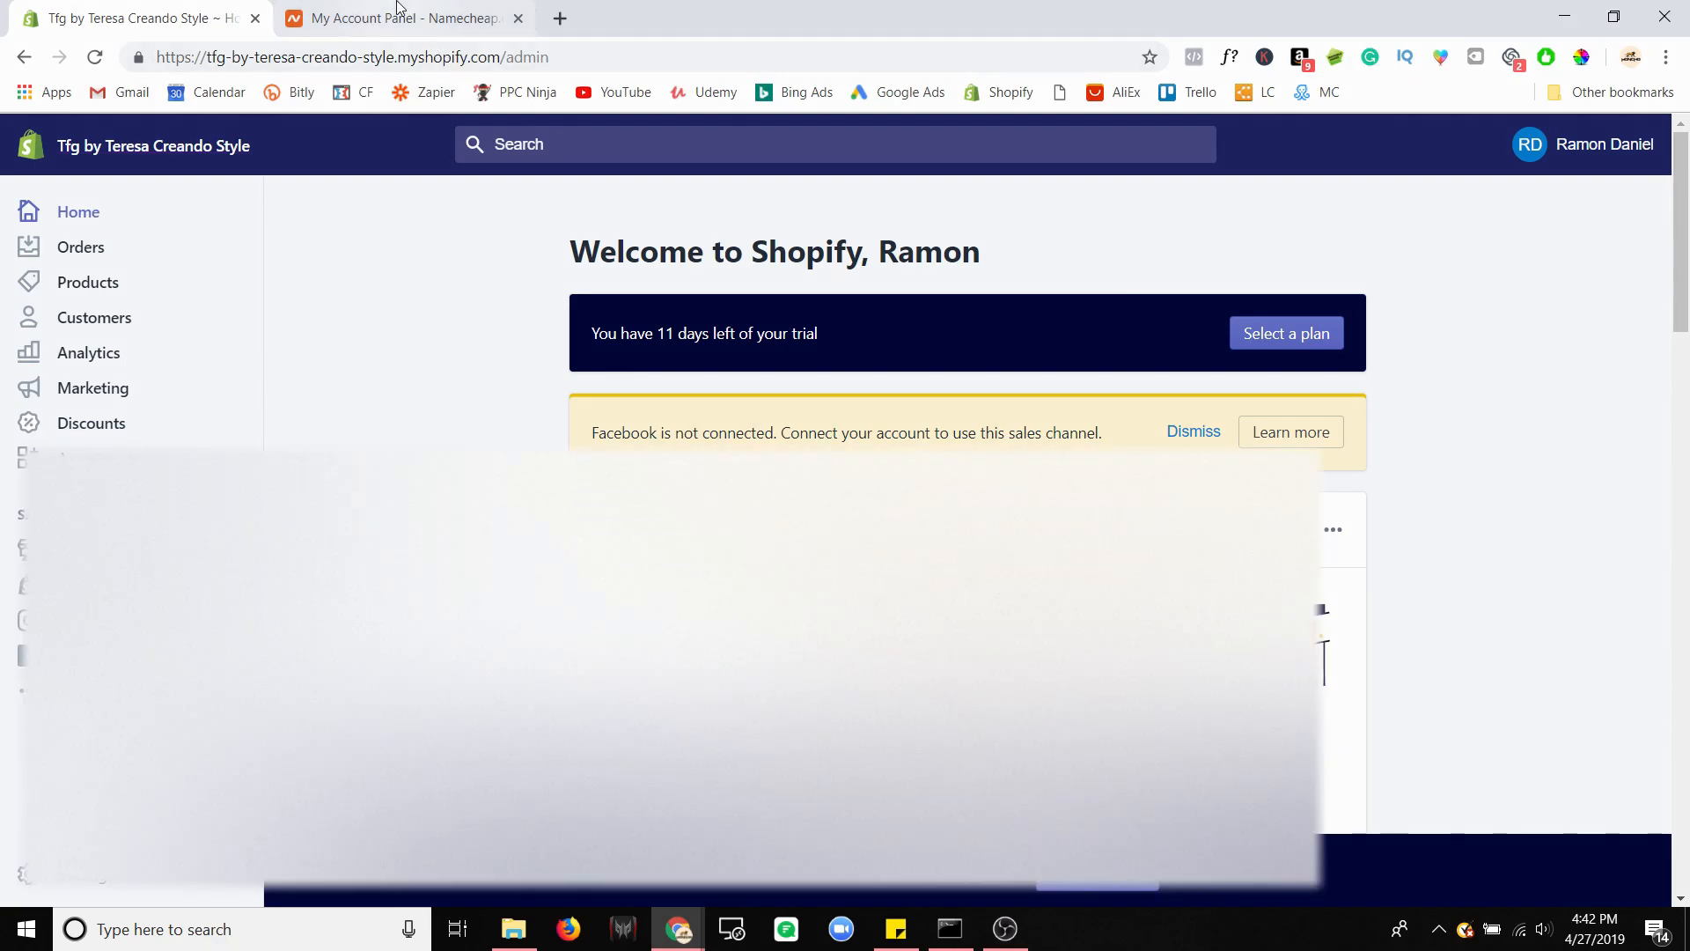
Step: Check the Namecheap account, return to the Shopify admin, and open the store's domain settings from the add-domain setup task
{"action": "left_click", "coordinate": [397, 13]}
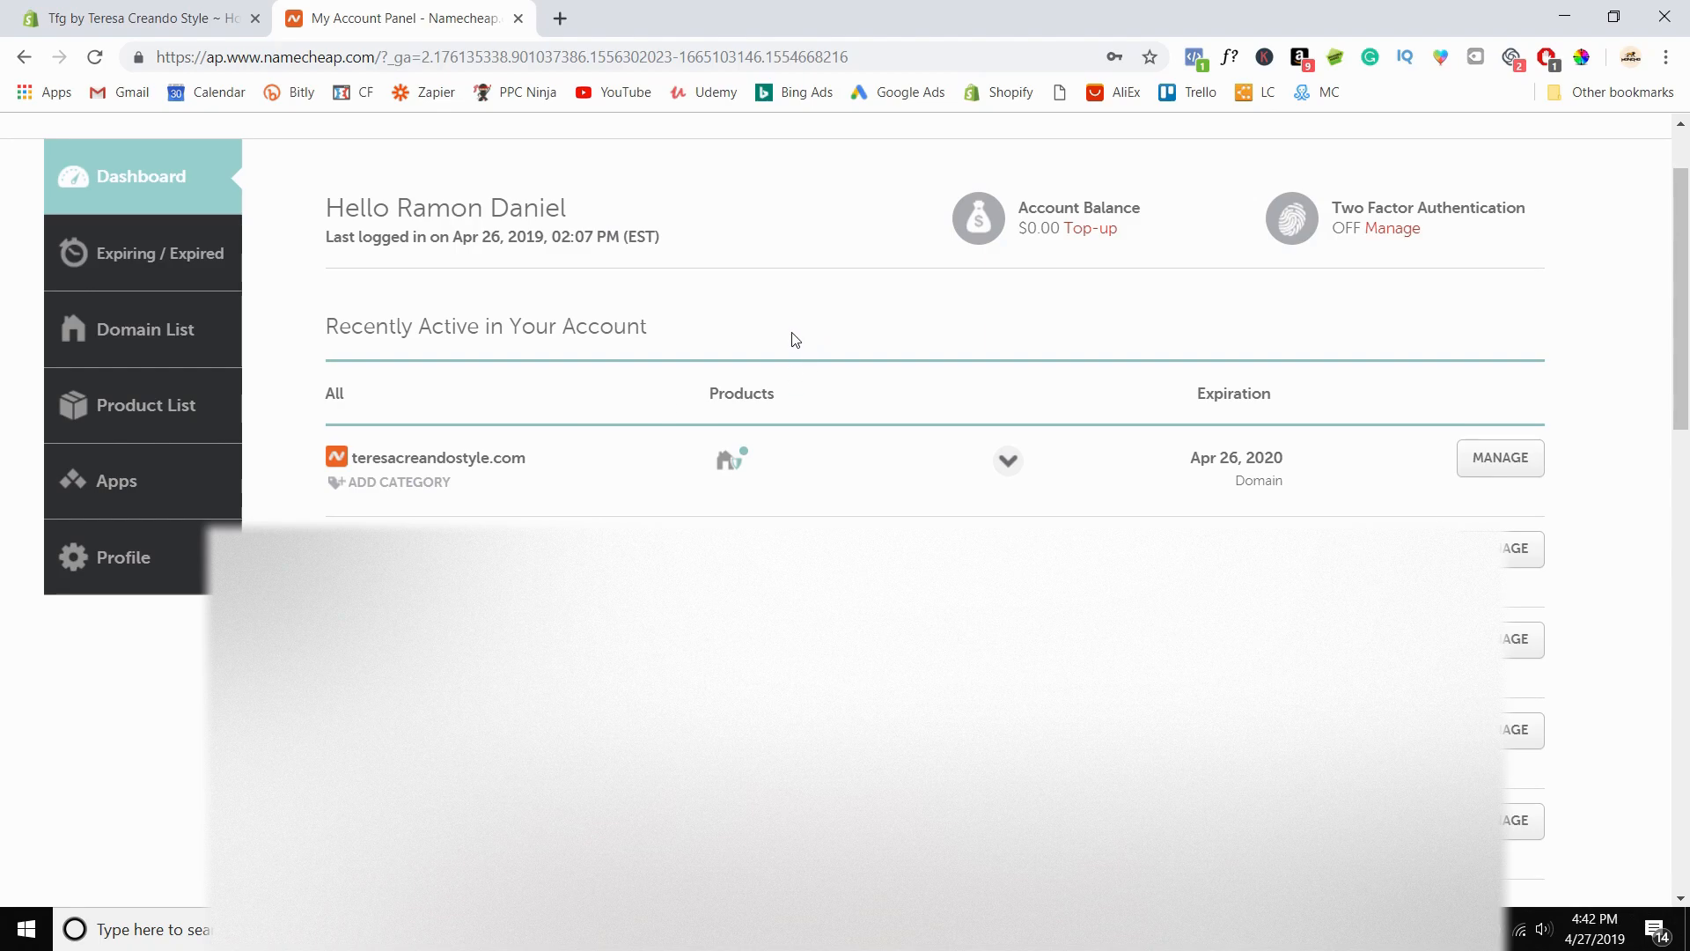
{"action": "left_click", "coordinate": [188, 7]}
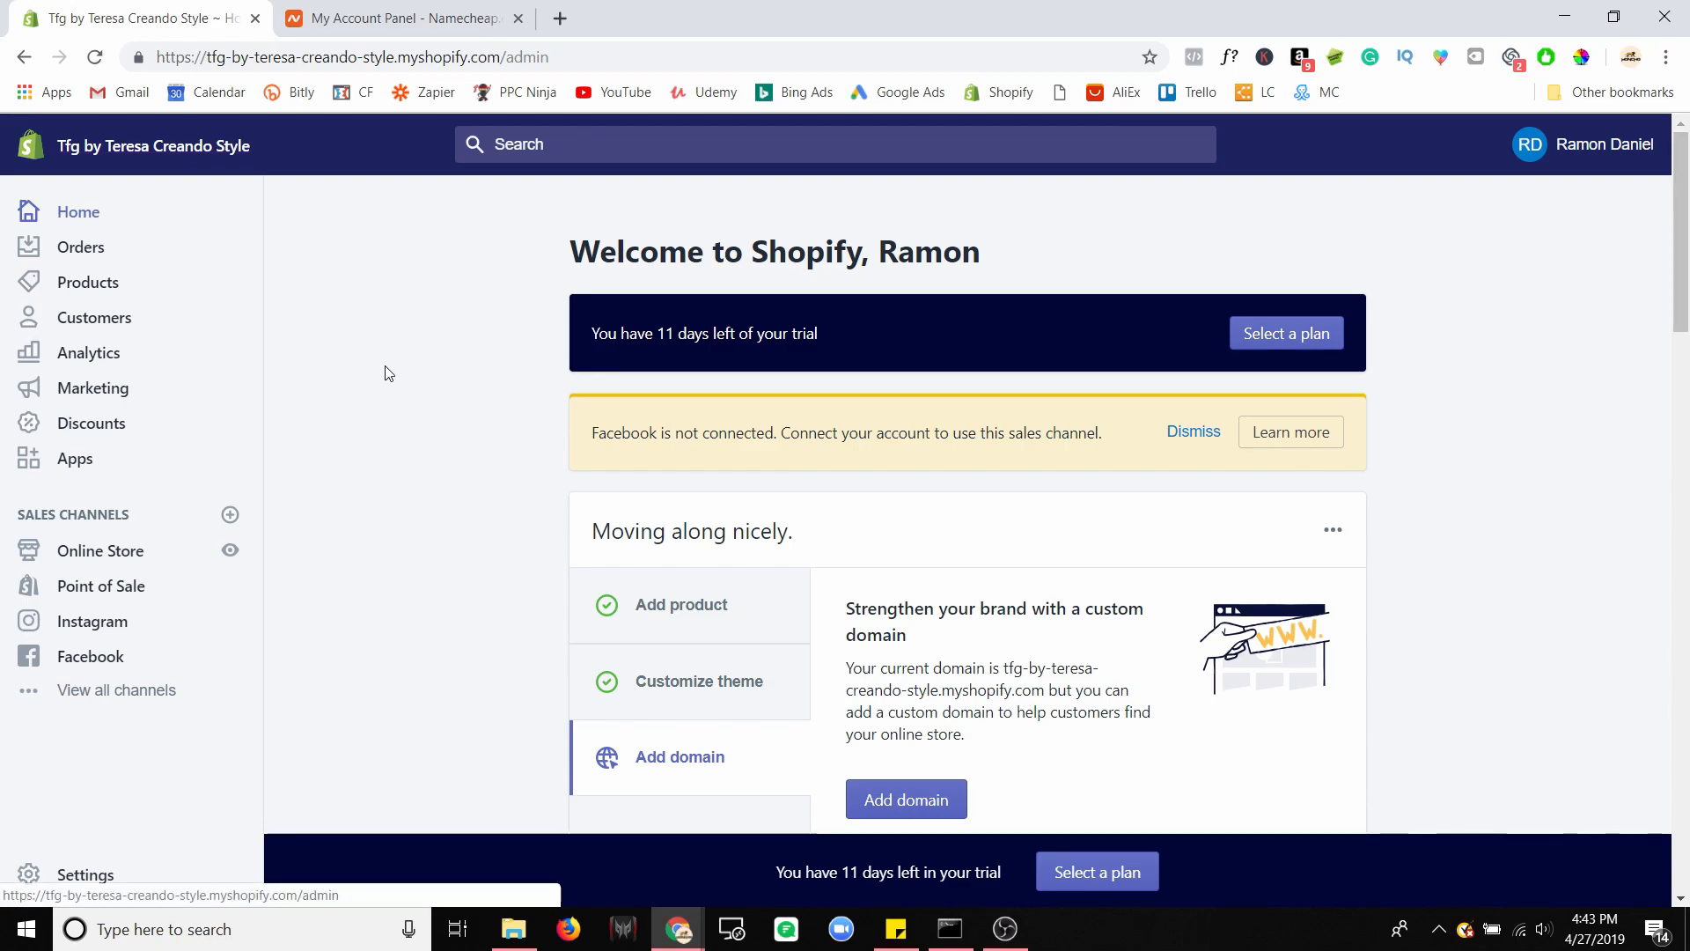
{"action": "scroll", "coordinate": [392, 361], "scroll_direction": "down", "scroll_amount": 2}
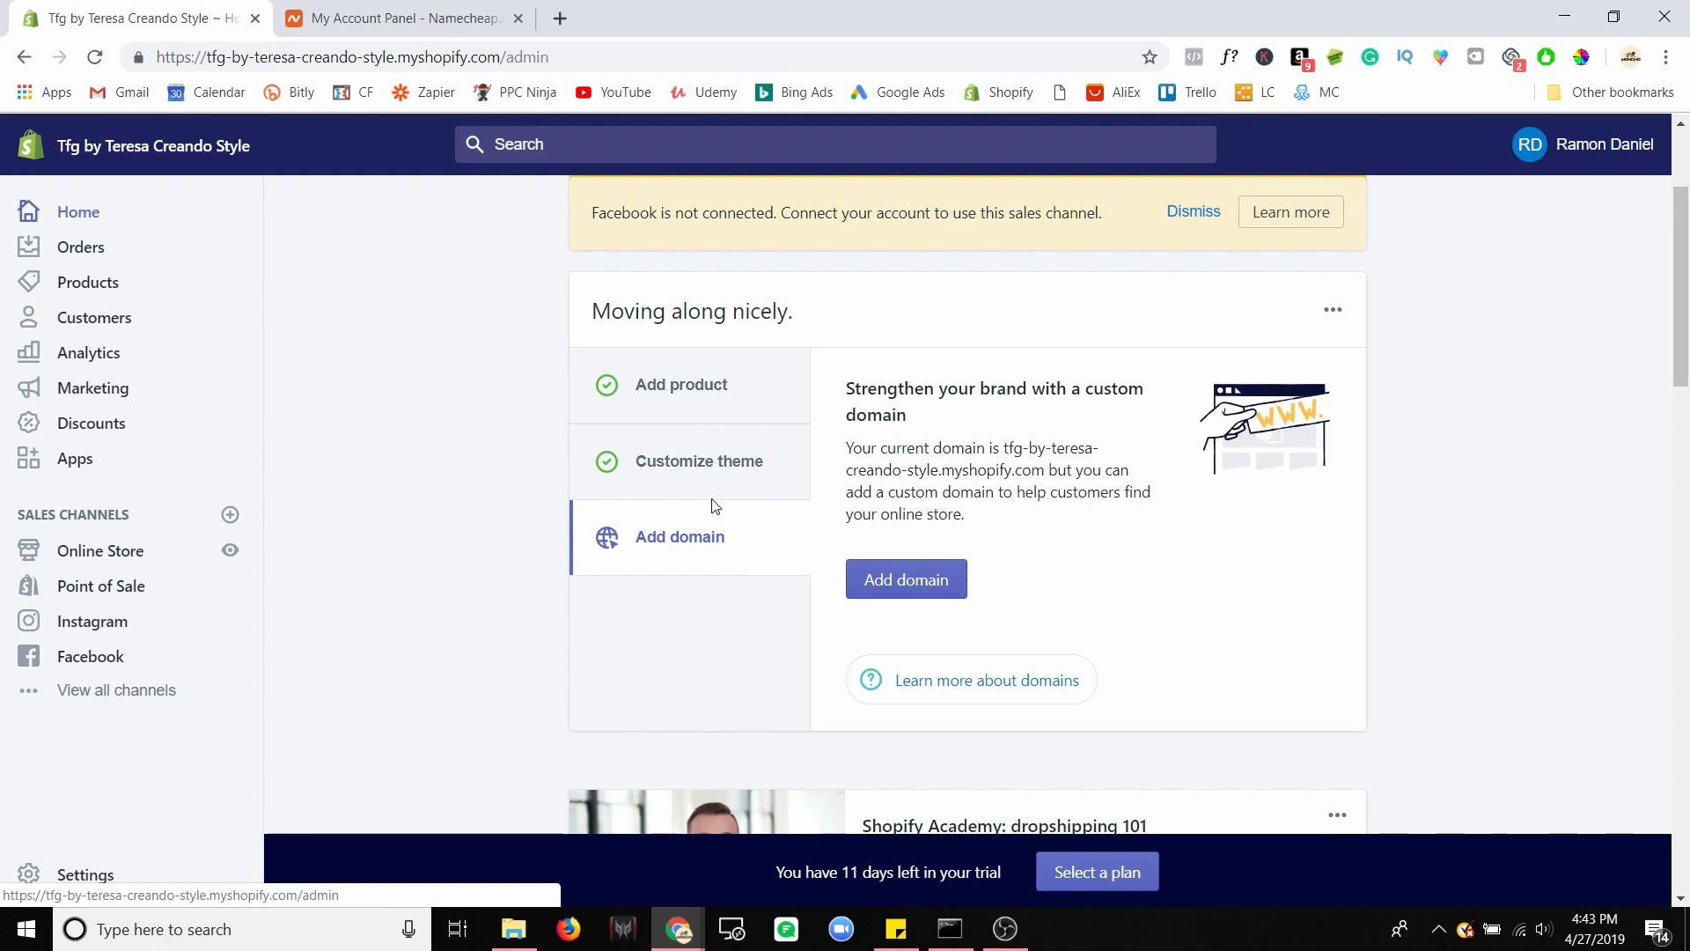
{"action": "left_click", "coordinate": [915, 583]}
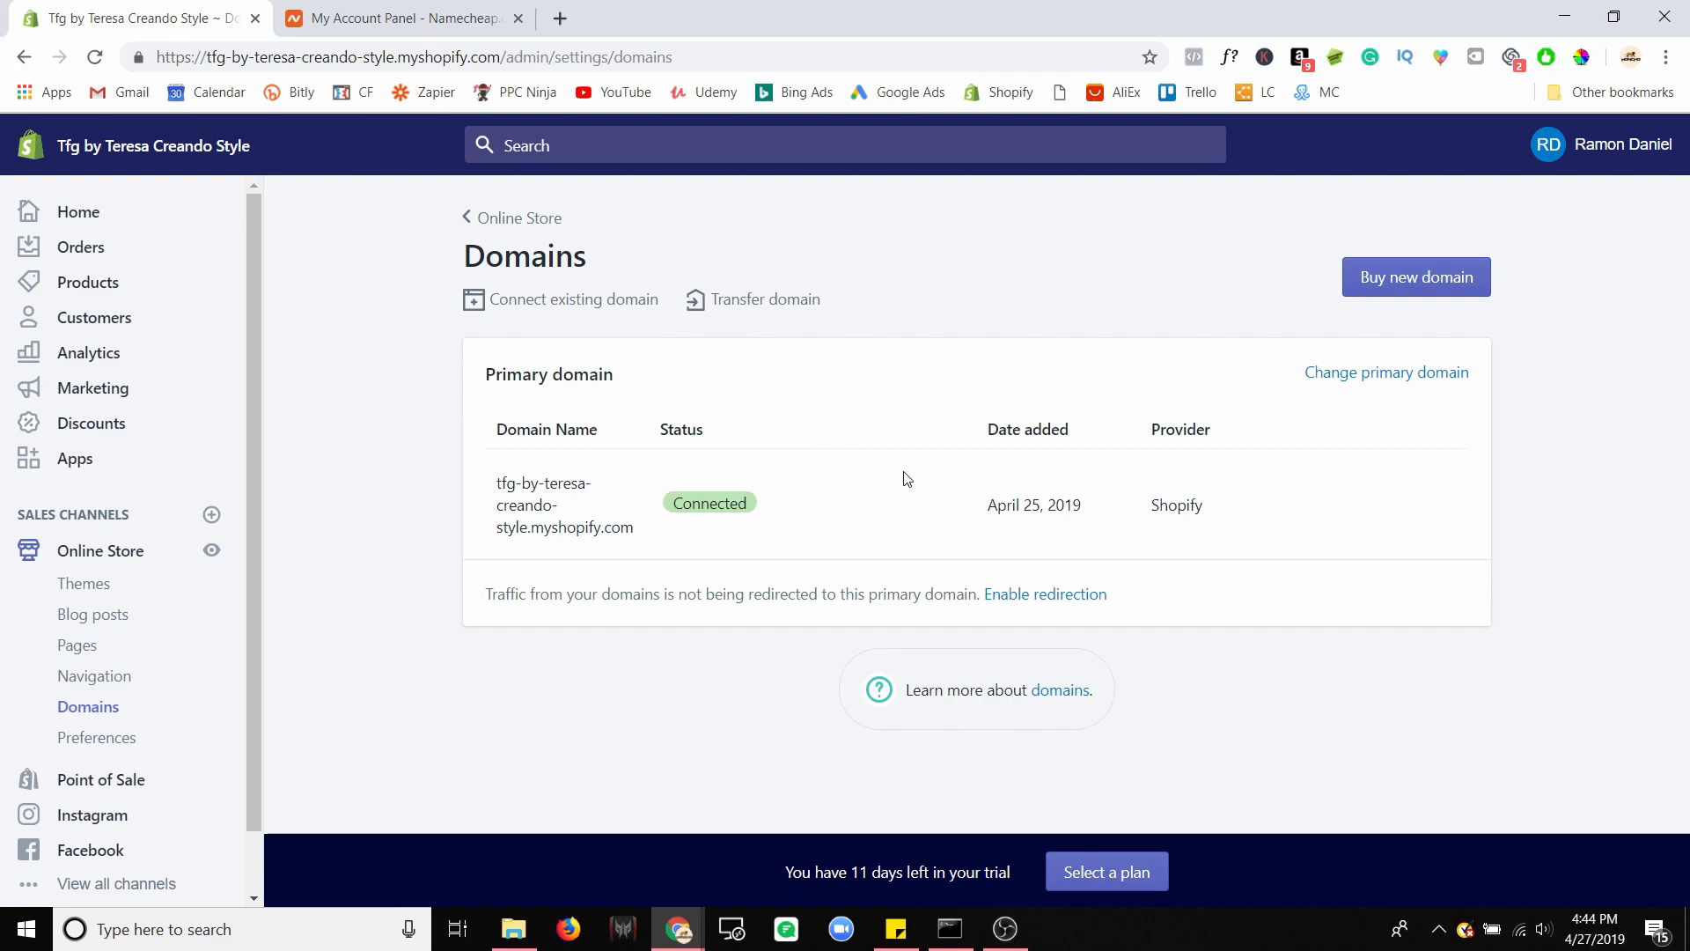
Step: Start connecting an existing domain to the store and submit teresacreandostyle.com as the domain
{"action": "left_click", "coordinate": [526, 308]}
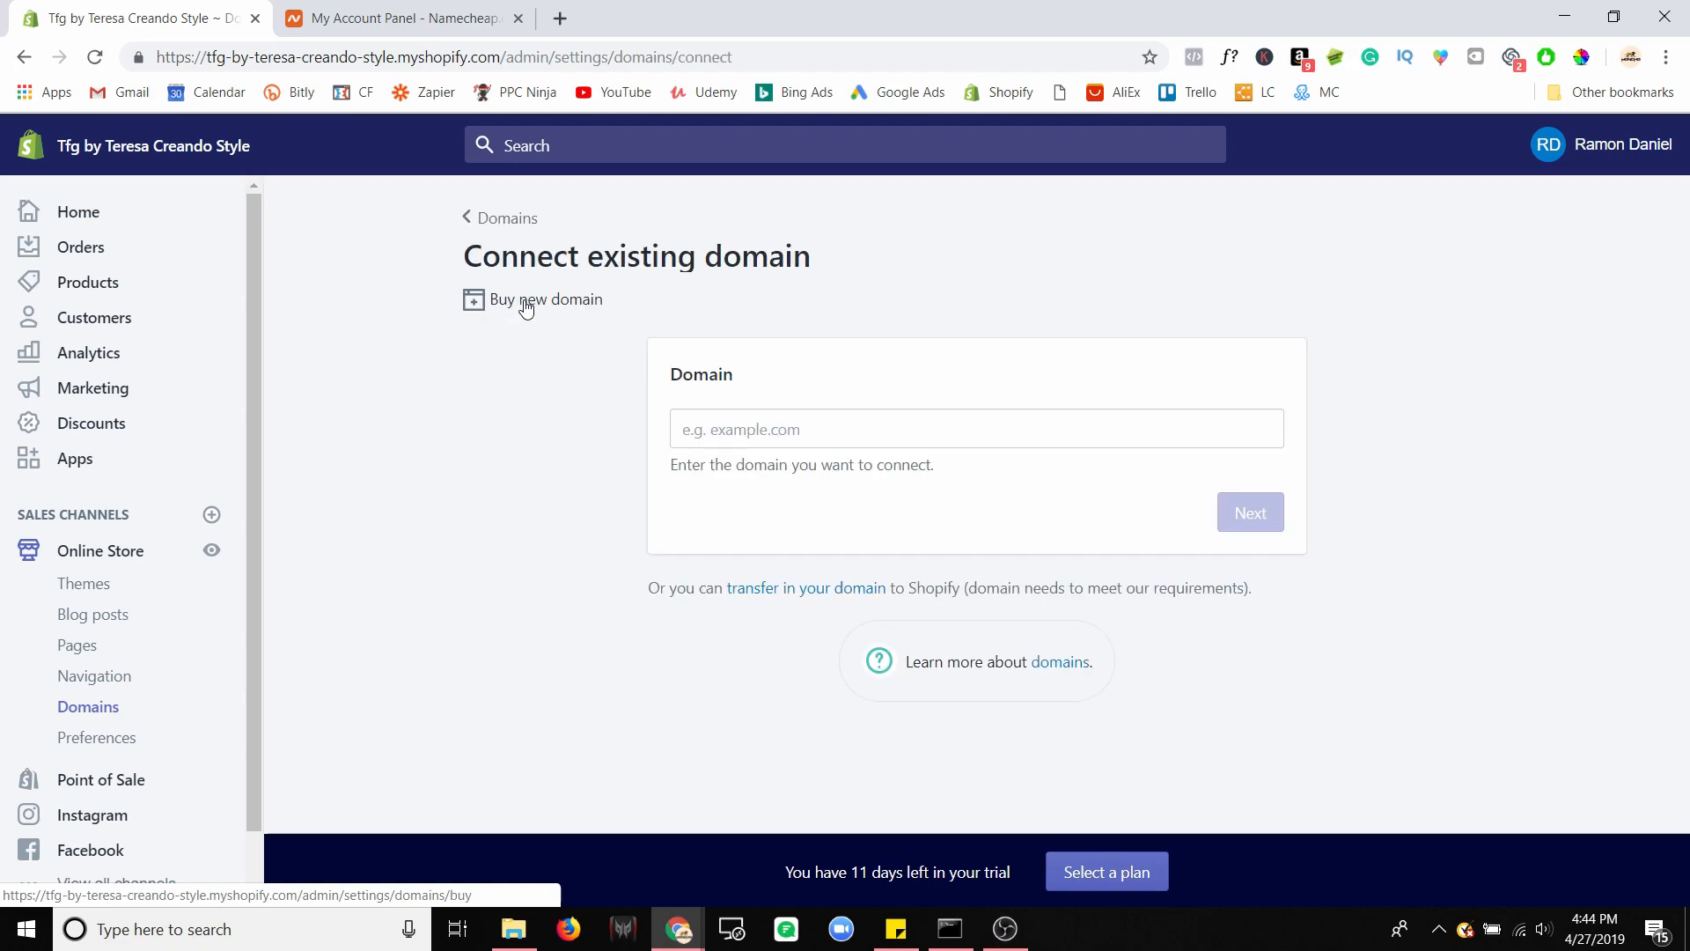
{"action": "left_click", "coordinate": [908, 435]}
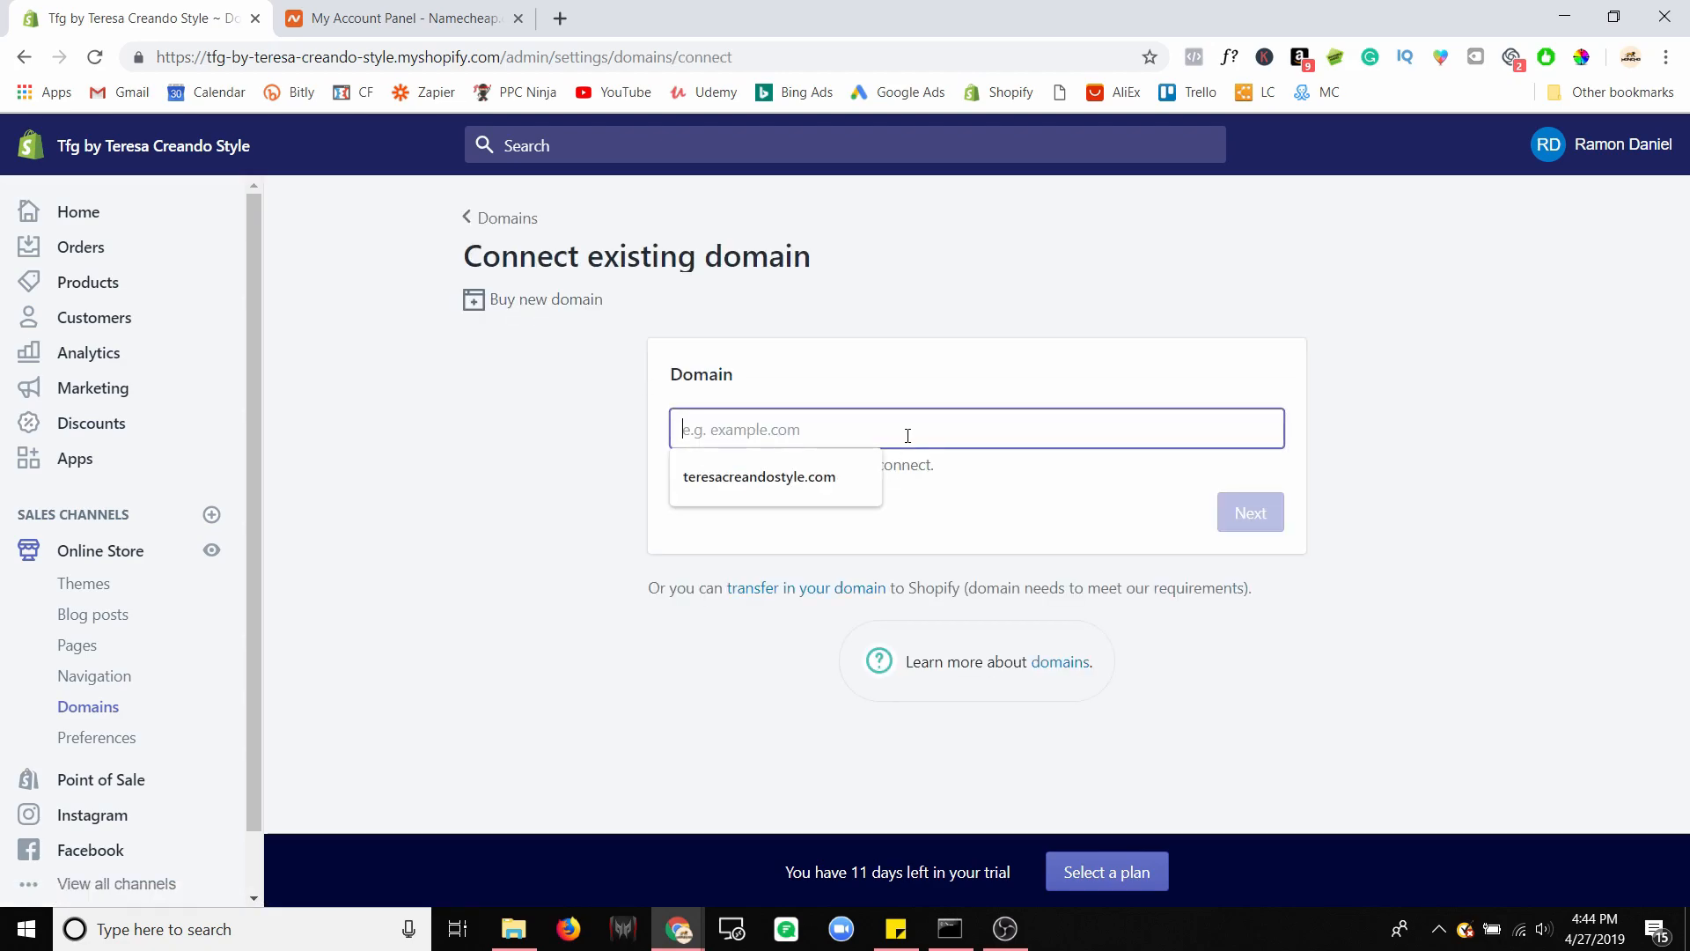
{"action": "left_click", "coordinate": [823, 481]}
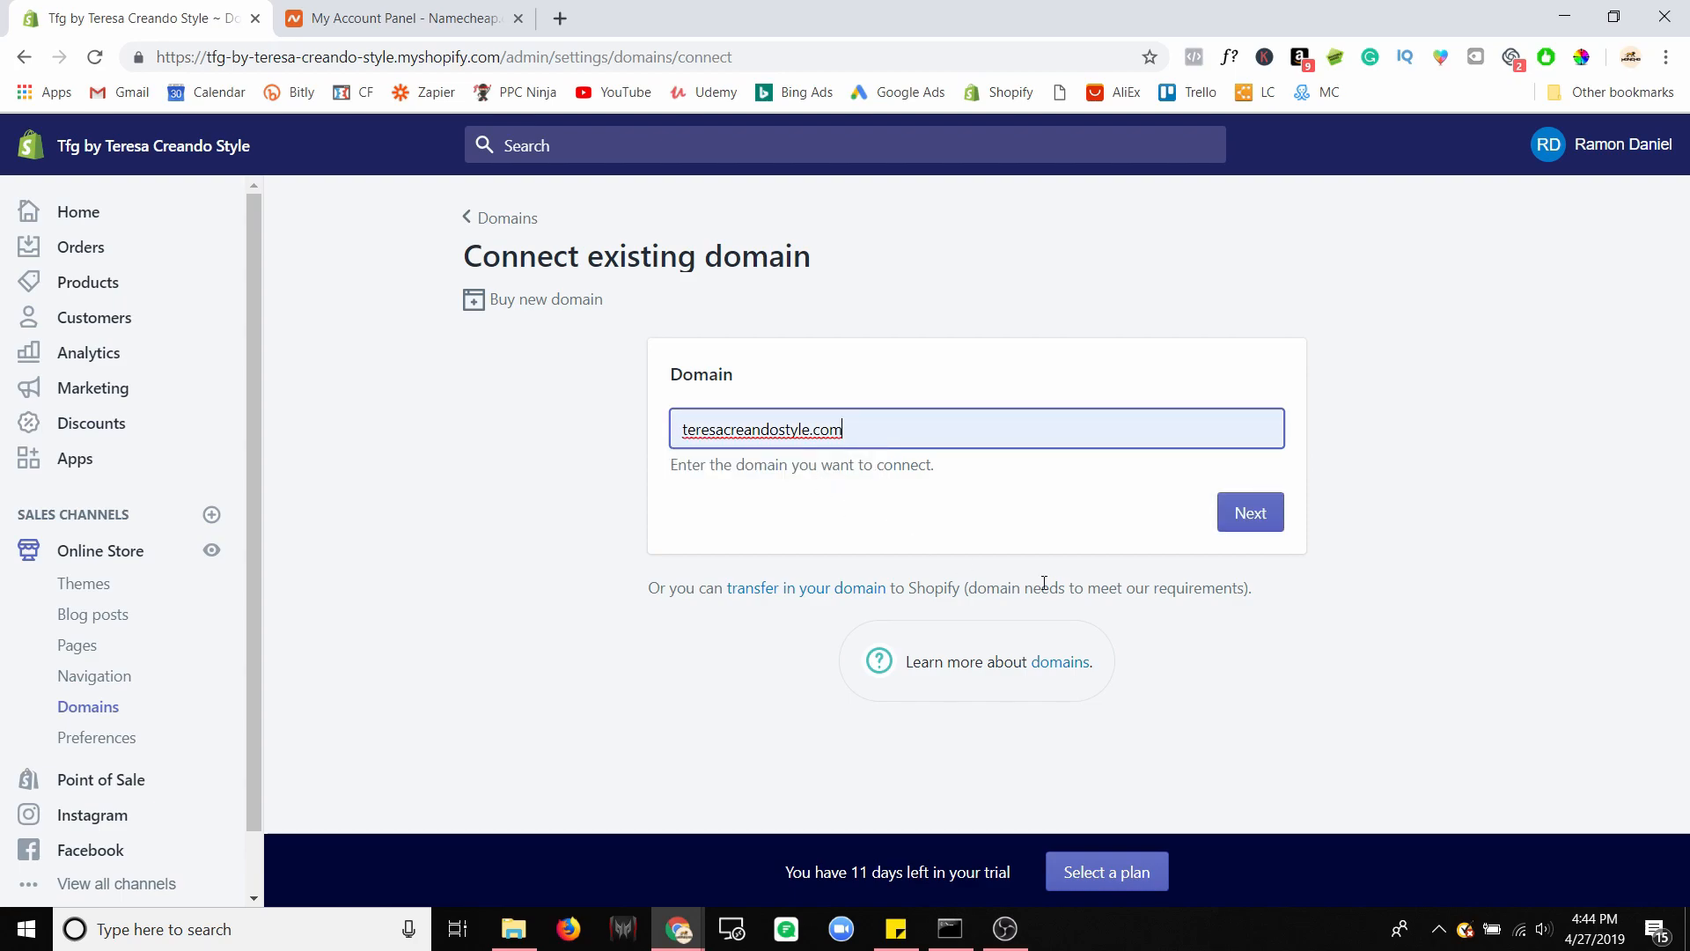
{"action": "left_click", "coordinate": [1236, 520]}
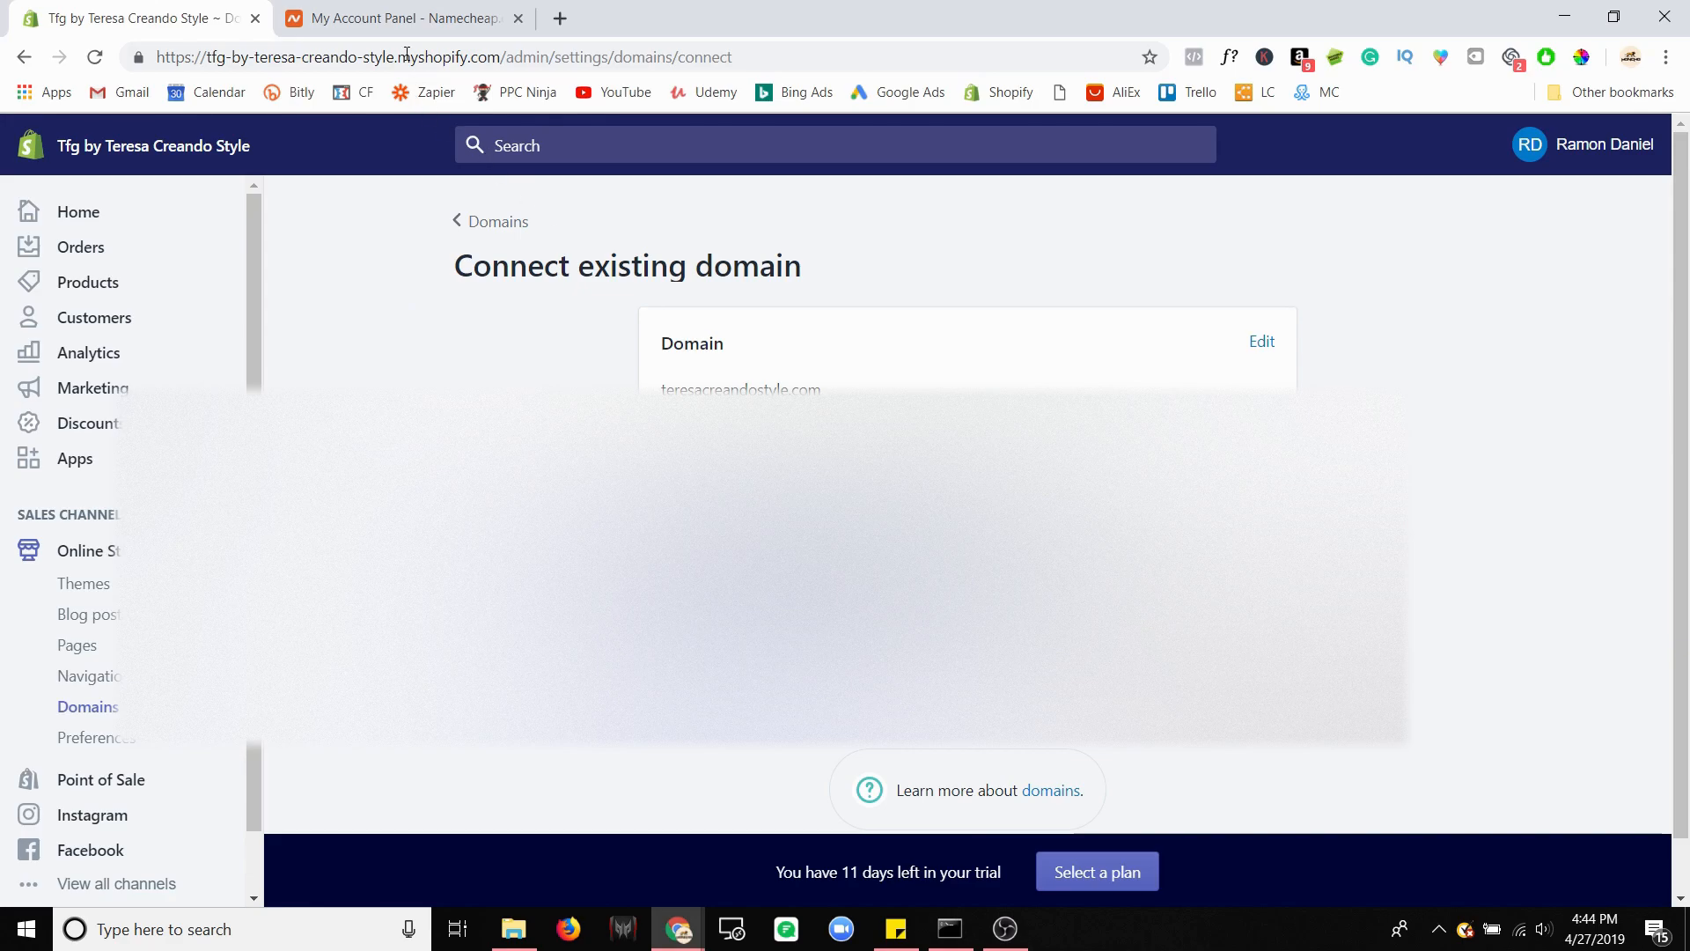
Step: Switch to Namecheap and open the Advanced DNS settings for teresacreandostyle.com
{"action": "left_click", "coordinate": [396, 12]}
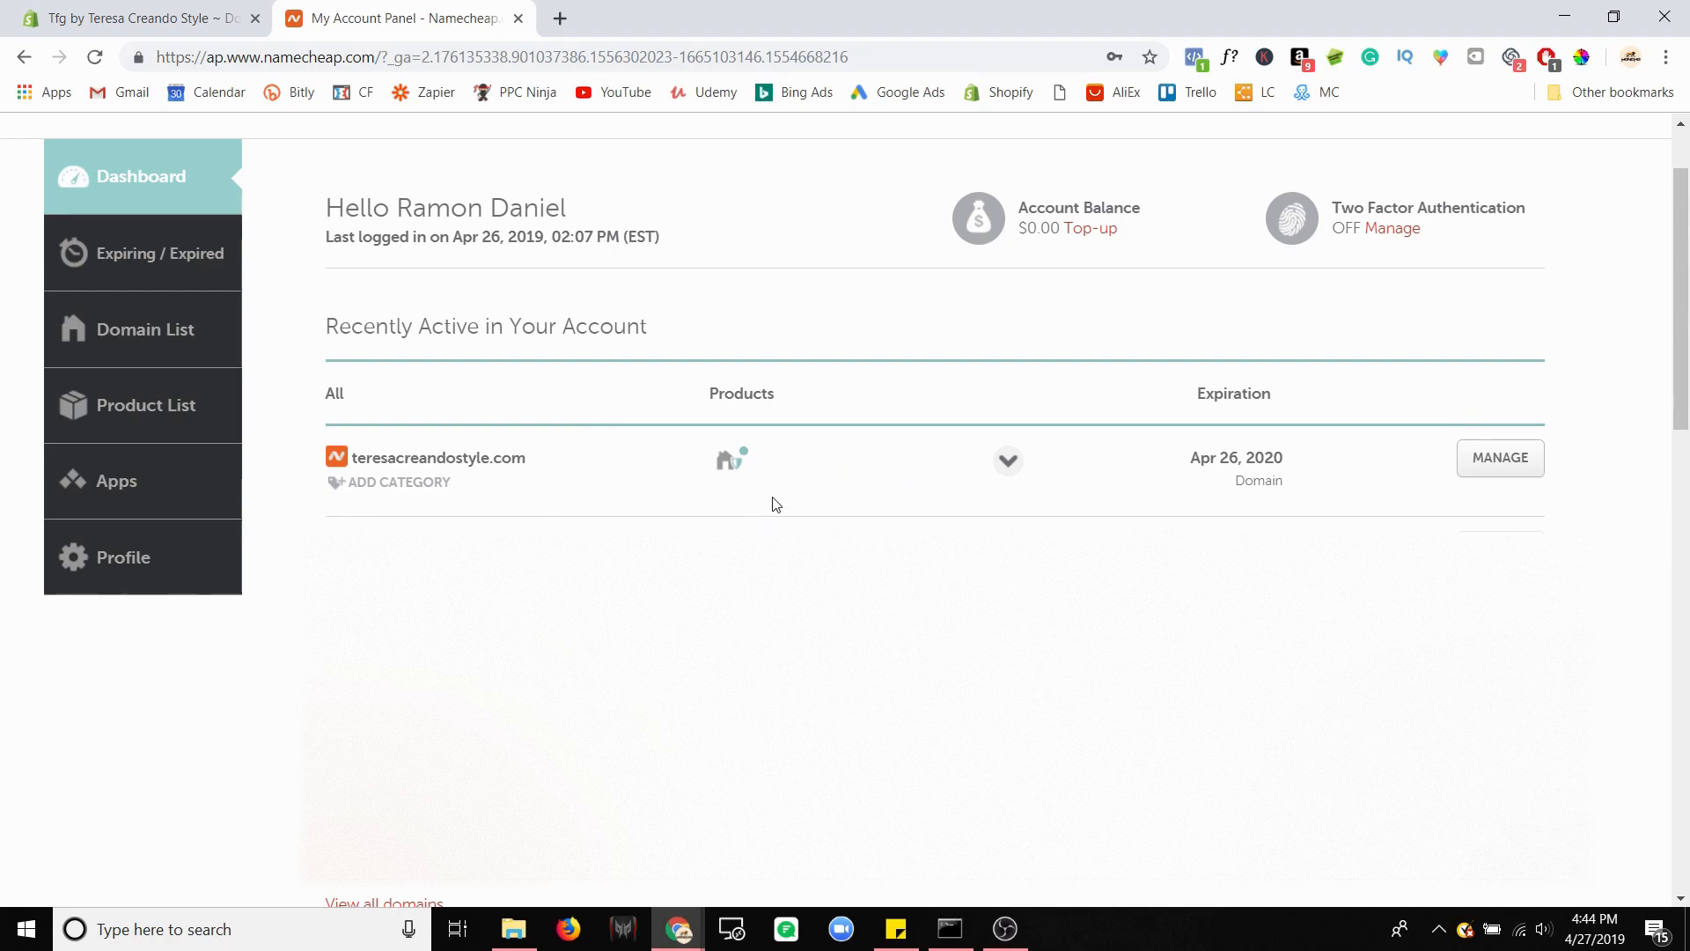
{"action": "scroll", "coordinate": [264, 396], "scroll_direction": "up", "scroll_amount": 2}
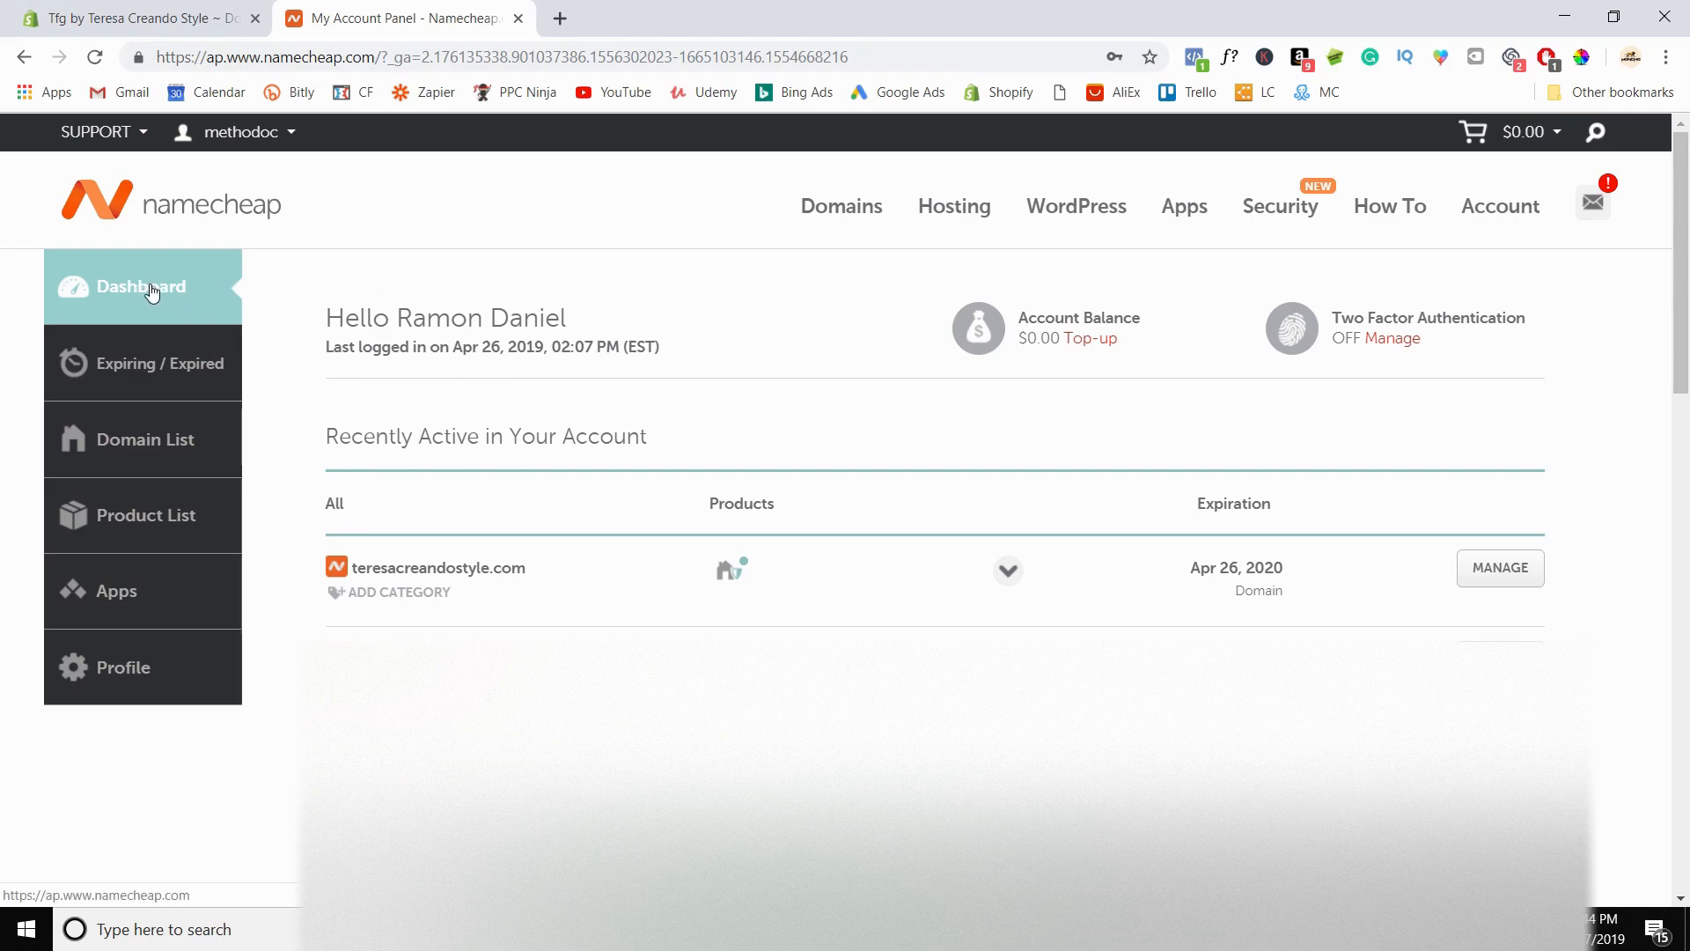
{"action": "scroll", "coordinate": [601, 481], "scroll_direction": "down", "scroll_amount": 1}
{"action": "left_click", "coordinate": [1502, 471]}
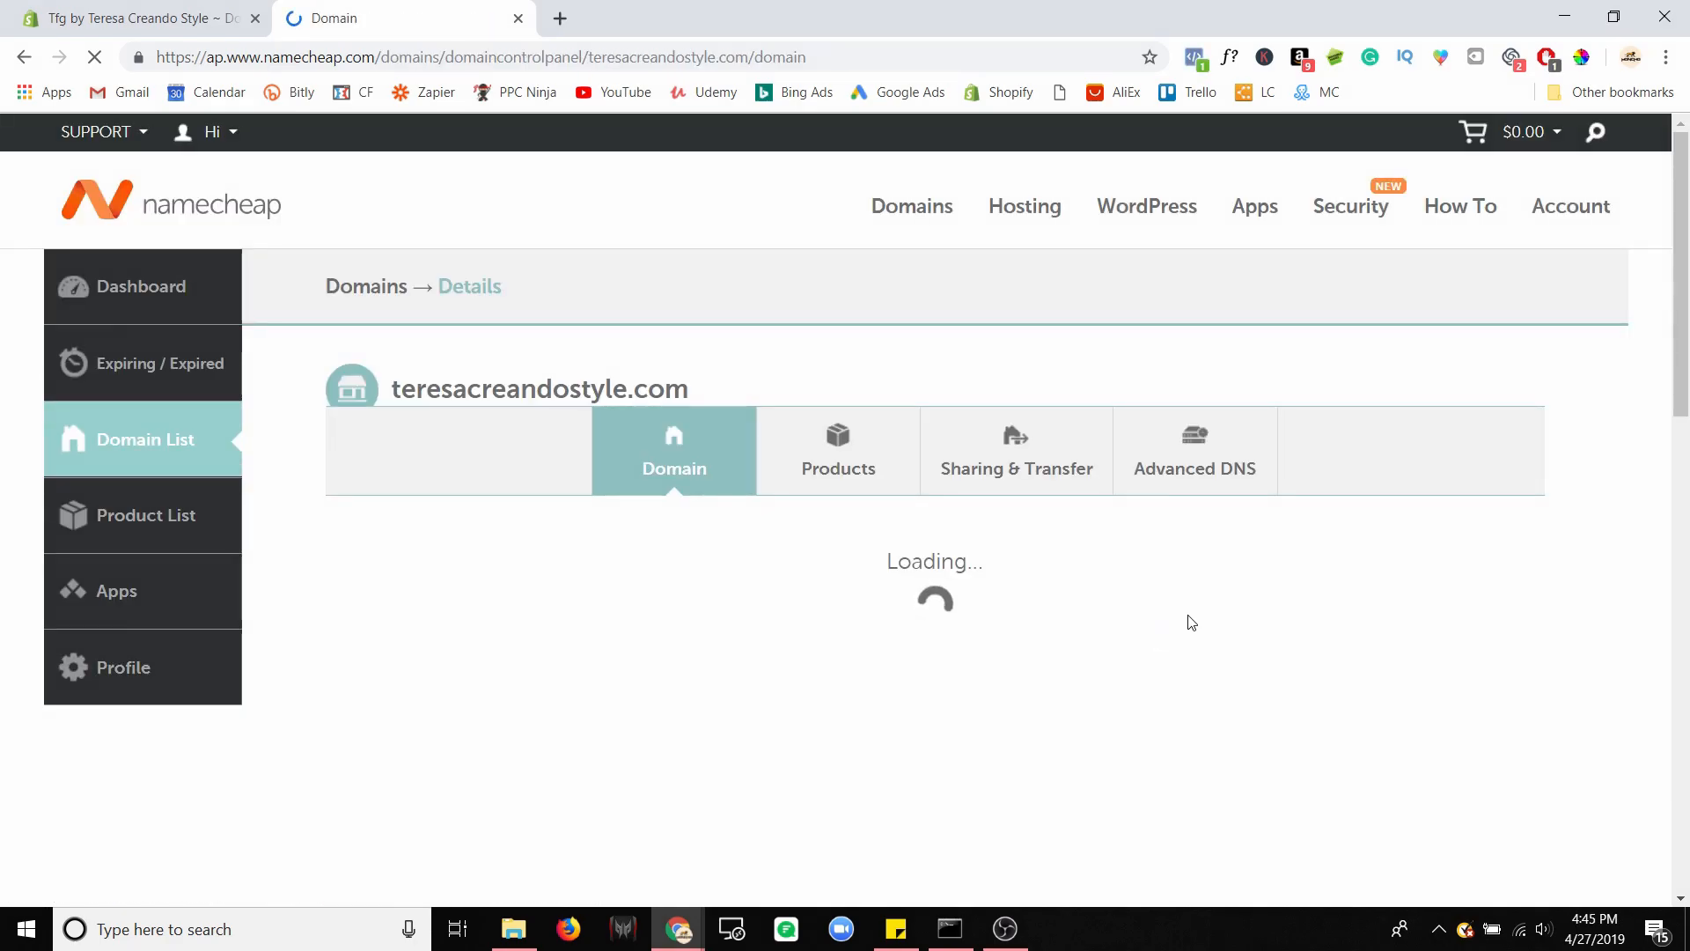
{"action": "scroll", "coordinate": [1366, 397], "scroll_direction": "down", "scroll_amount": 1}
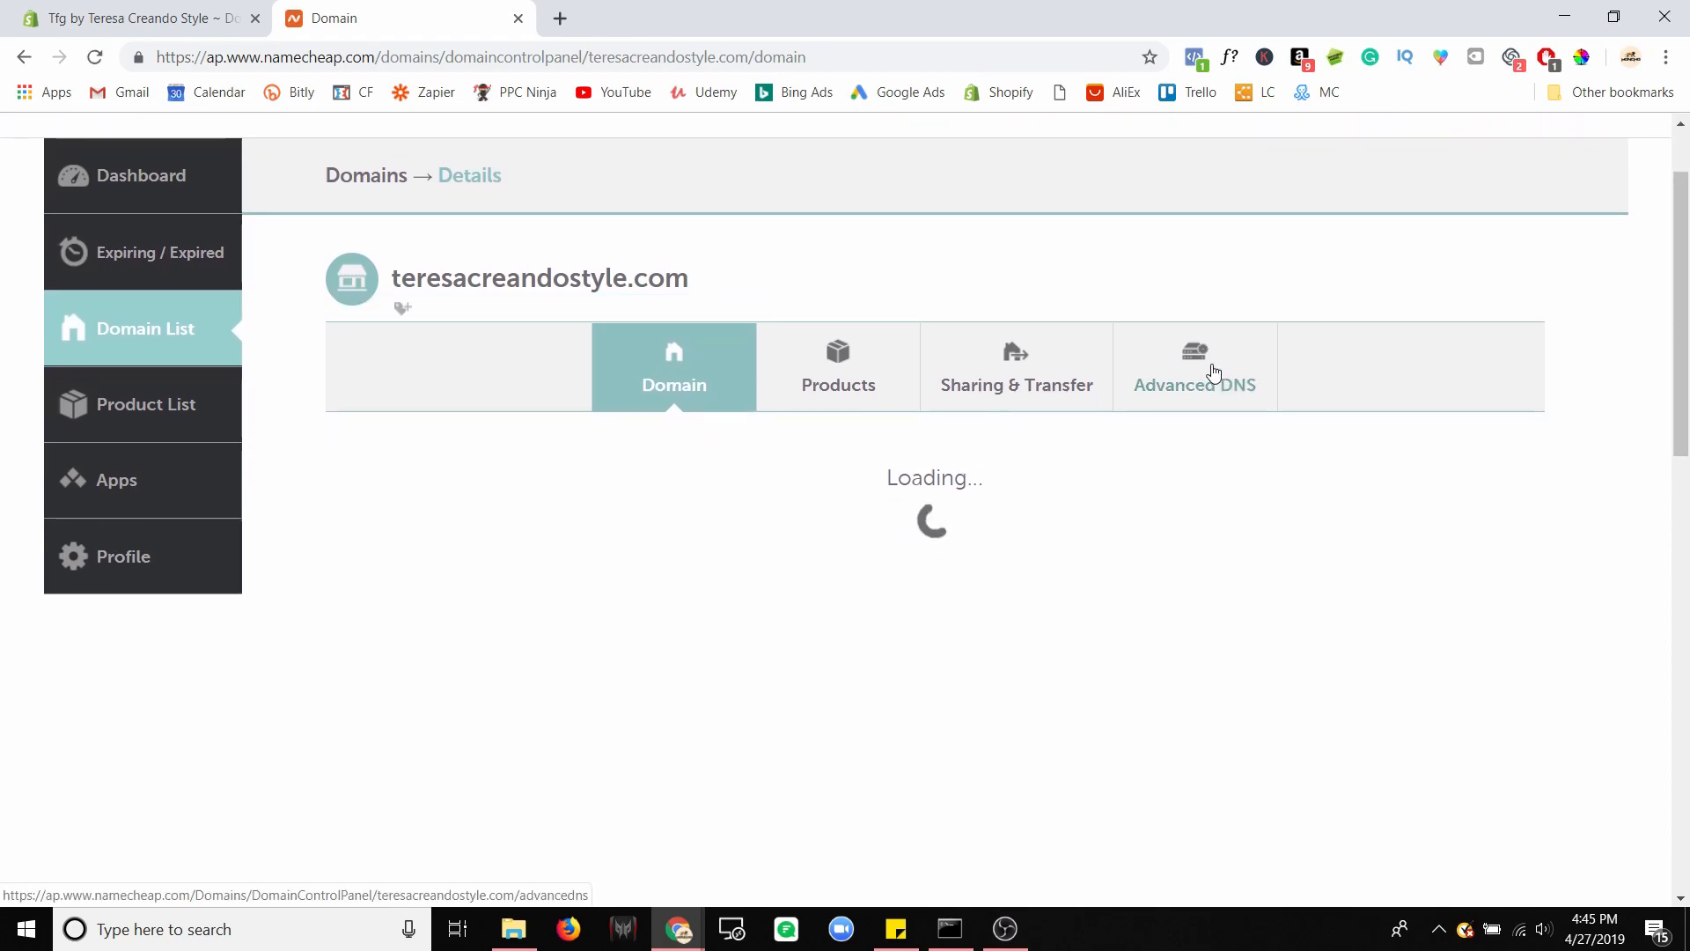
{"action": "left_click", "coordinate": [1589, 167]}
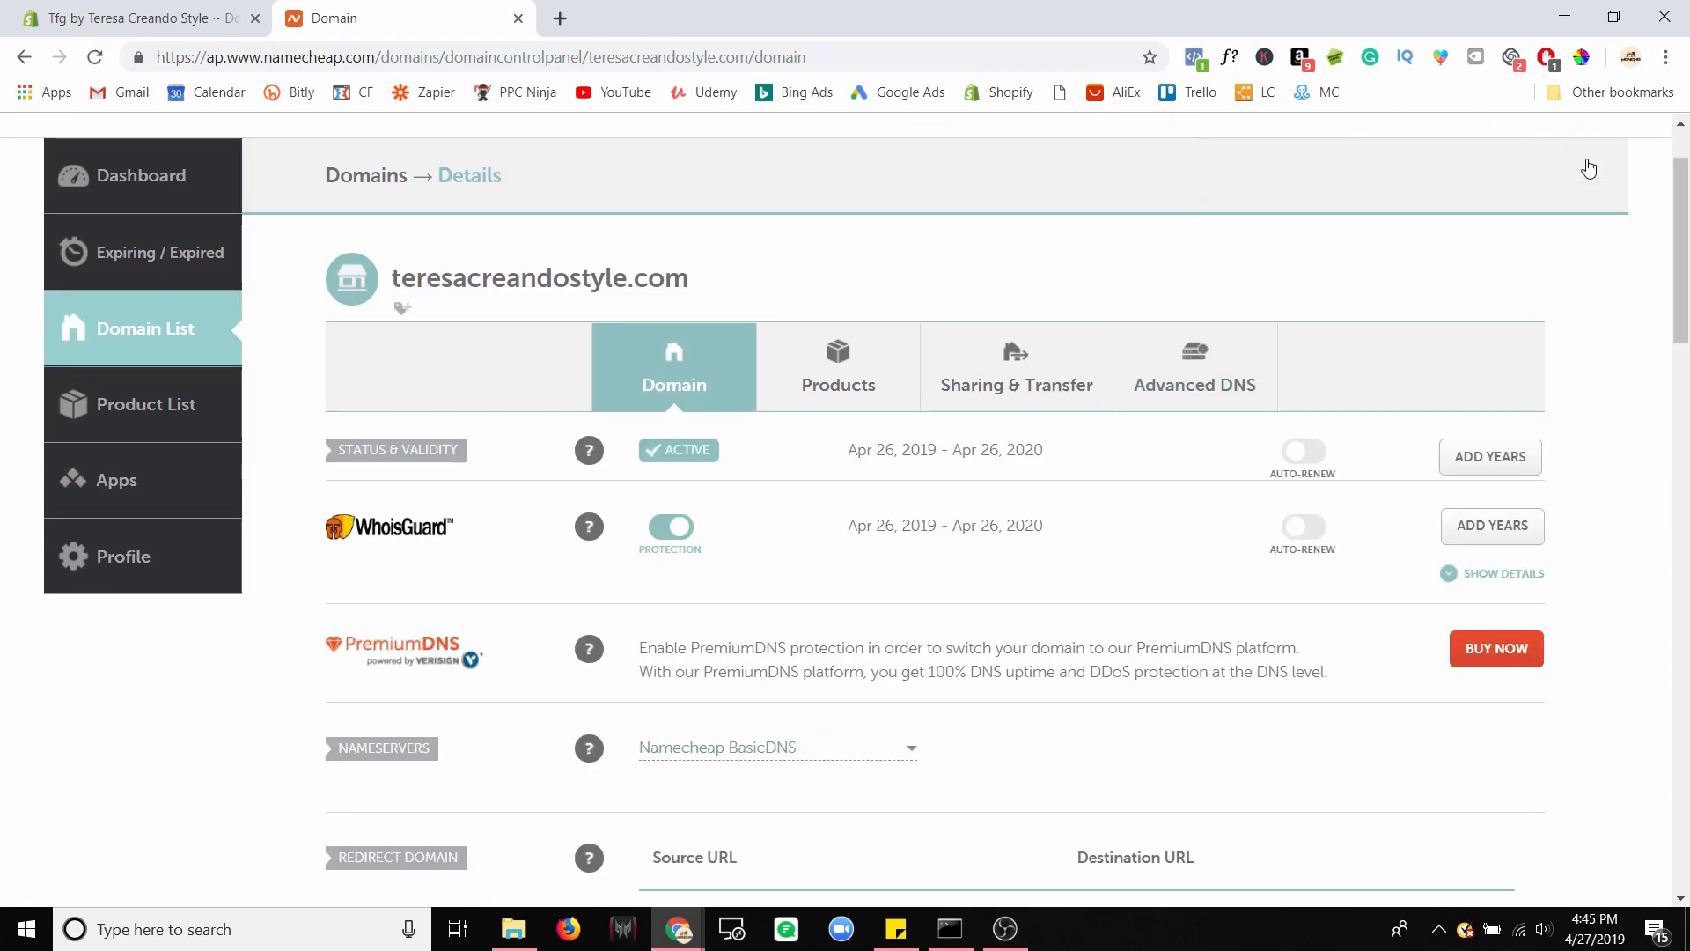
{"action": "left_click", "coordinate": [1208, 368]}
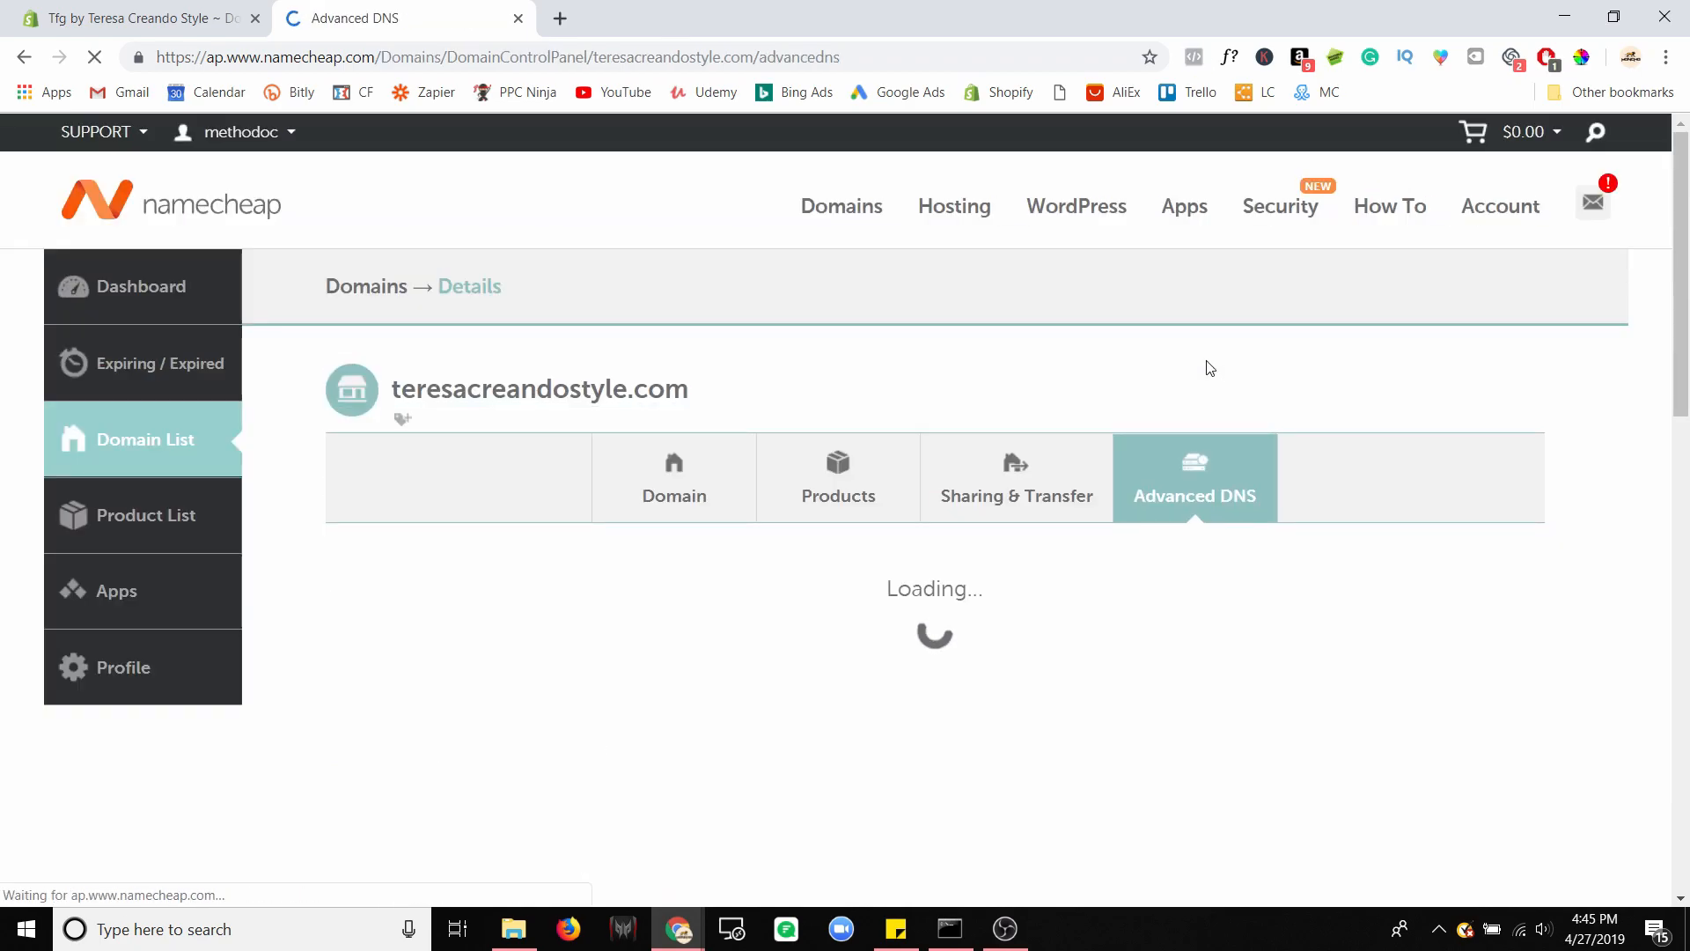
Step: Apply the Shopify DNS template to teresacreandostyle.com, accept the DNS change, and review the host records
{"action": "scroll", "coordinate": [1221, 368], "scroll_direction": "down", "scroll_amount": 1}
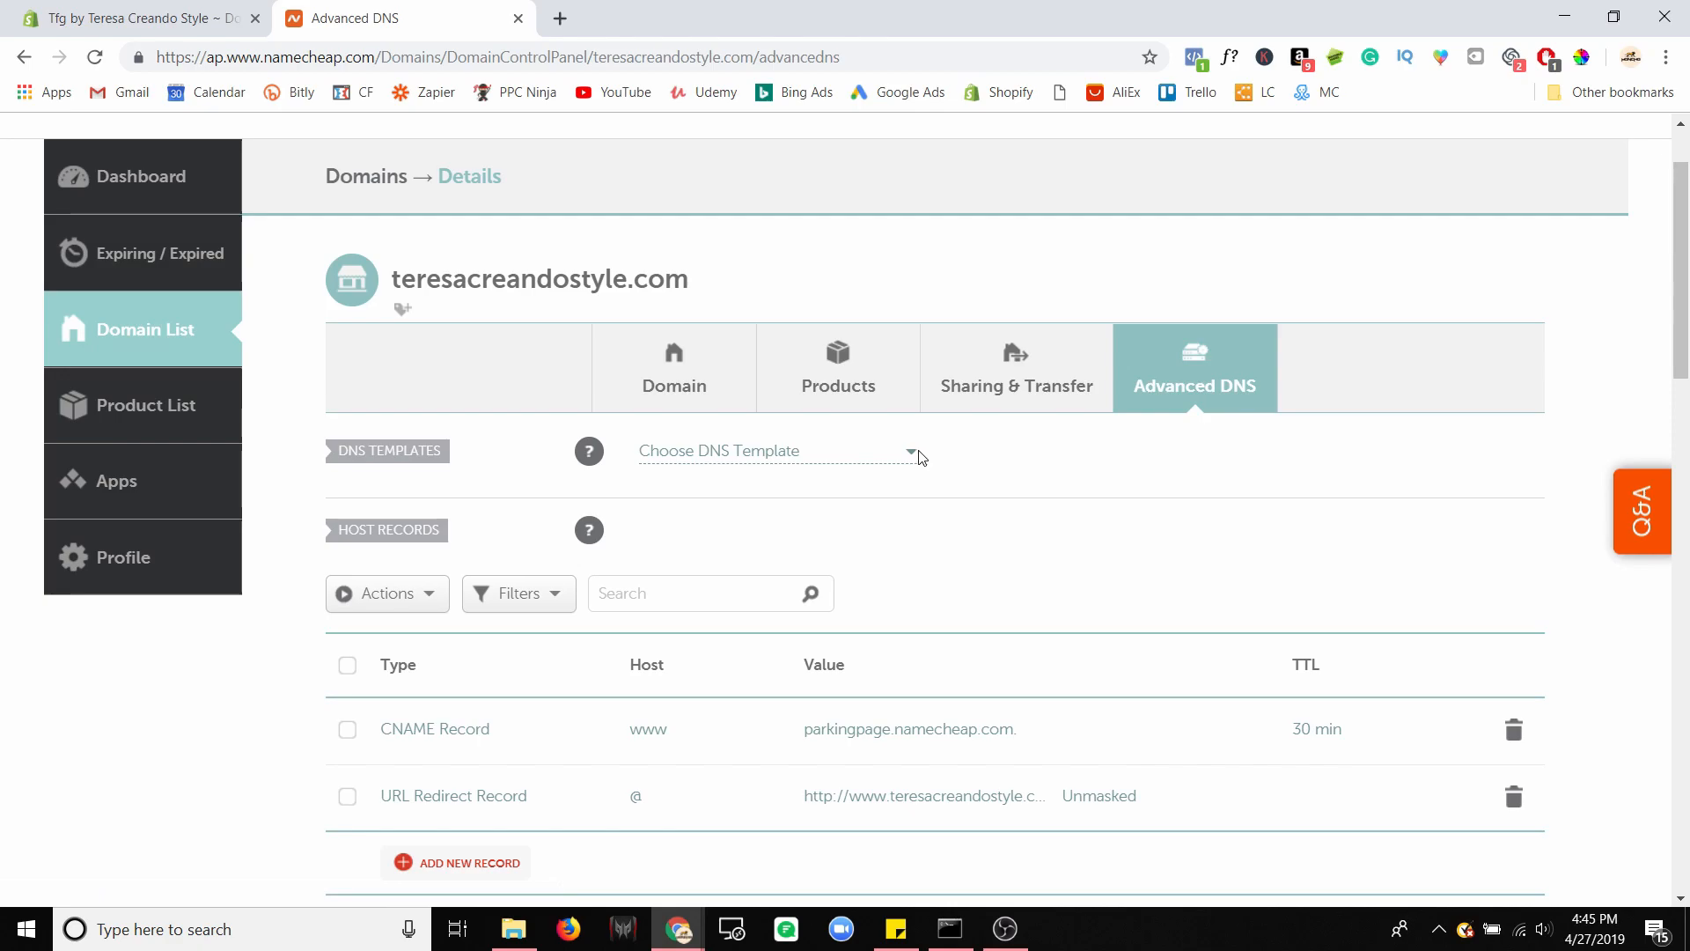
{"action": "left_click", "coordinate": [899, 458]}
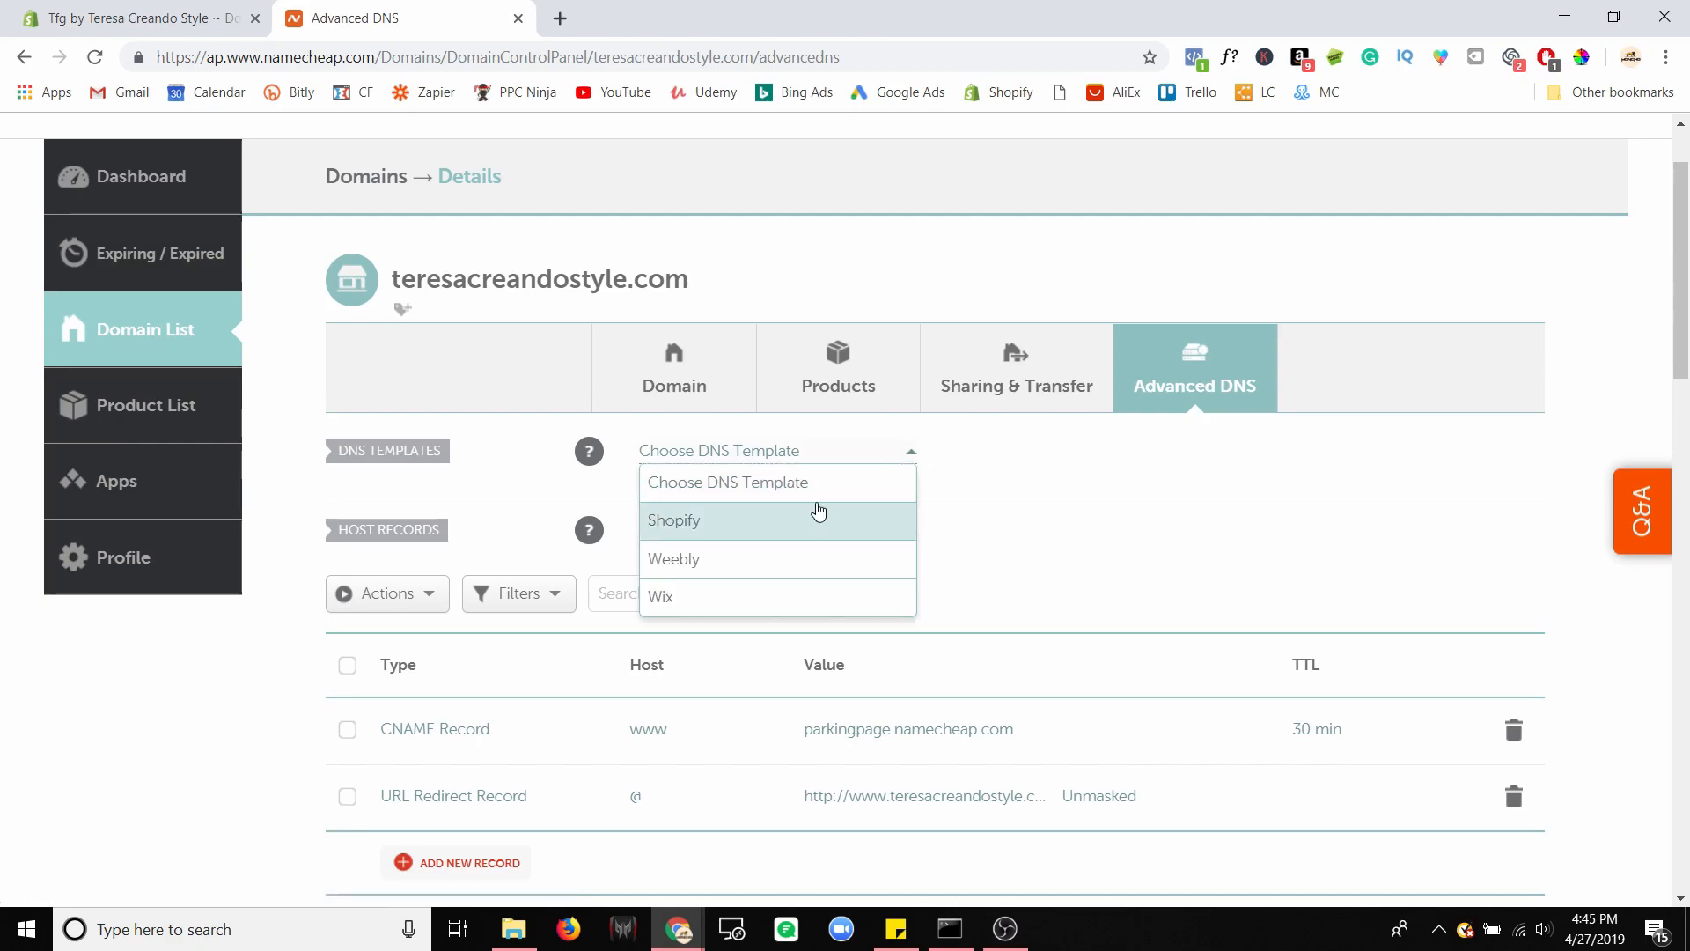
{"action": "left_click", "coordinate": [771, 528]}
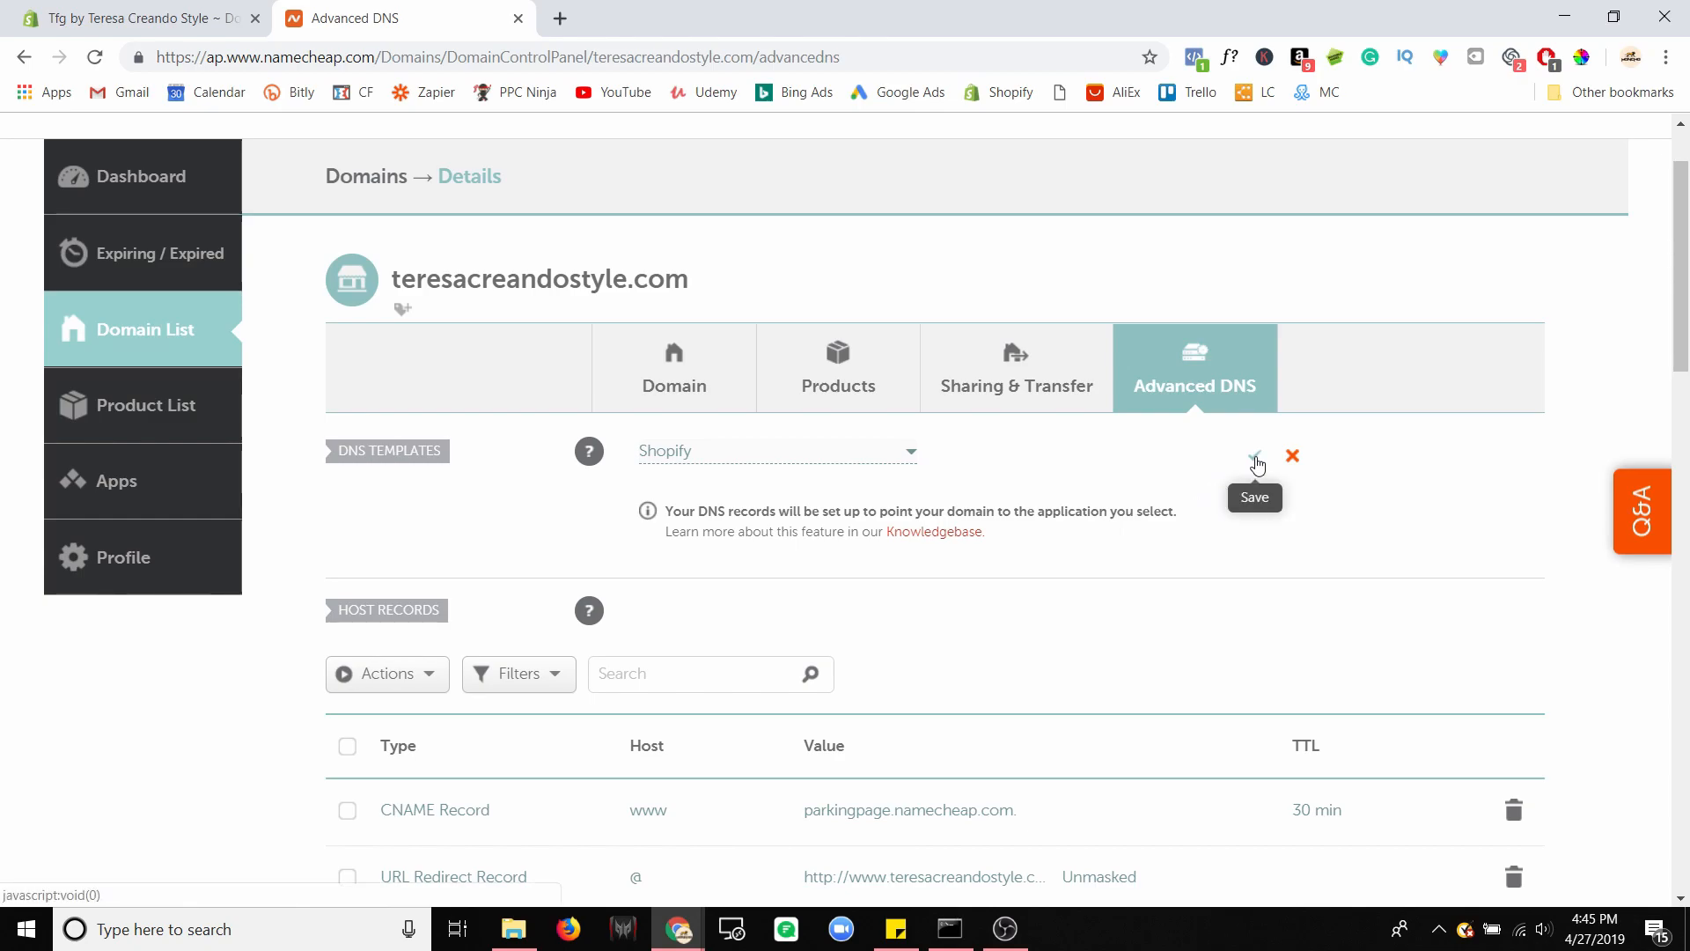
{"action": "left_click", "coordinate": [1257, 465]}
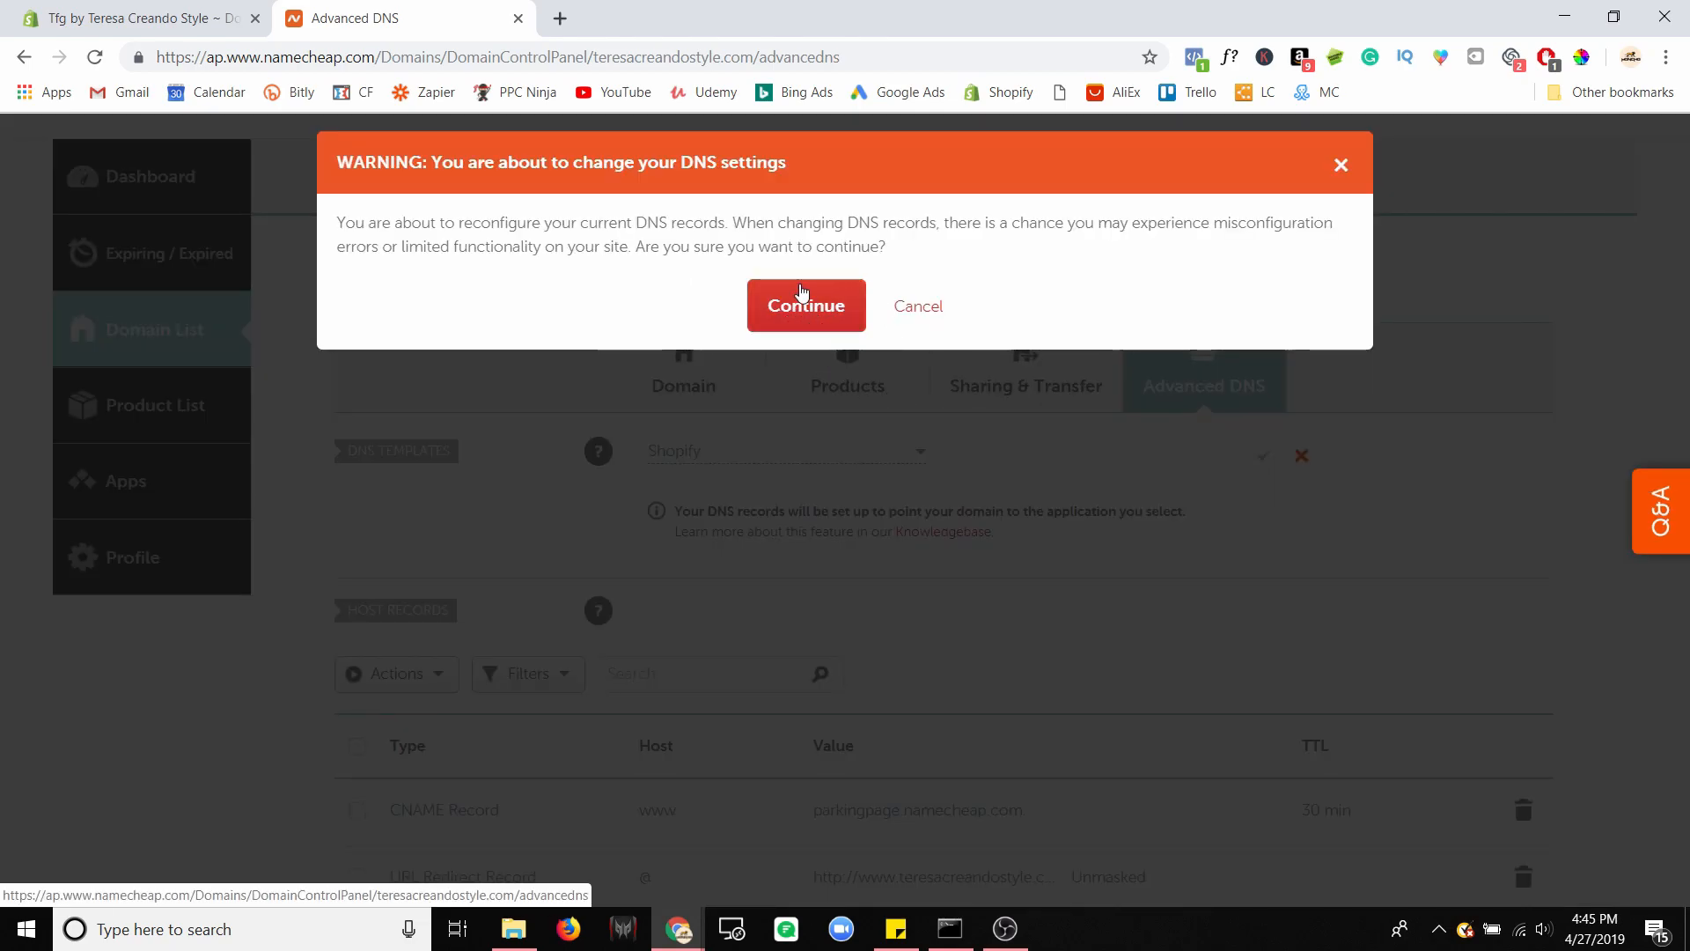
{"action": "left_click", "coordinate": [804, 299]}
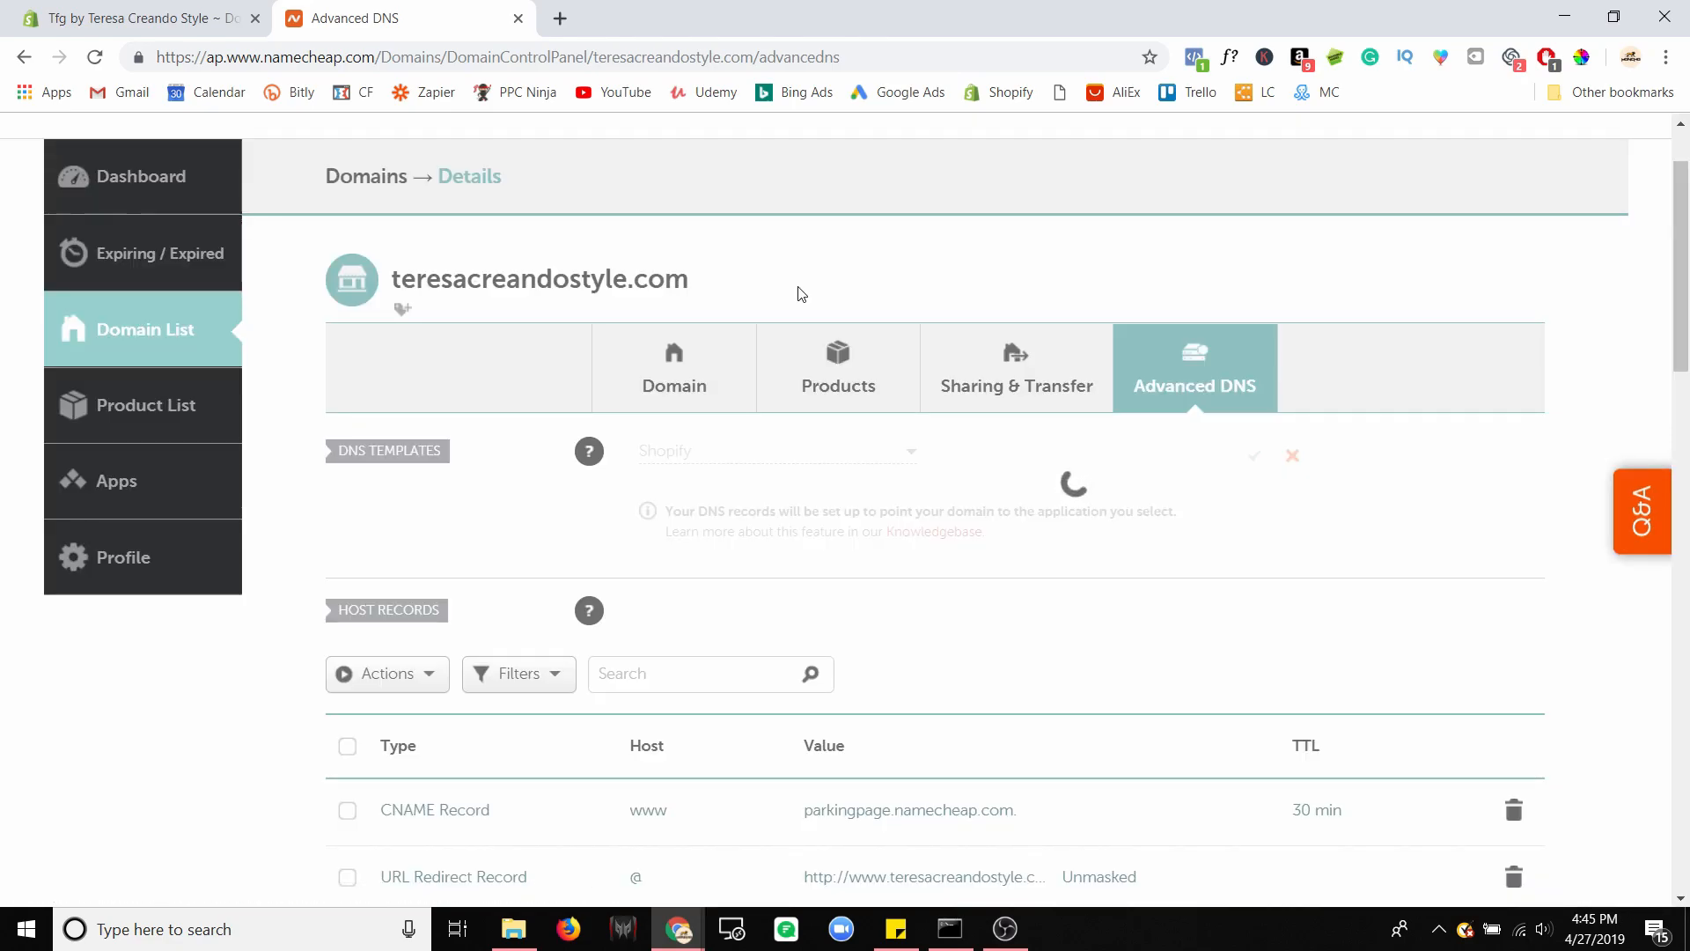
{"action": "scroll", "coordinate": [1219, 632], "scroll_direction": "down", "scroll_amount": 1}
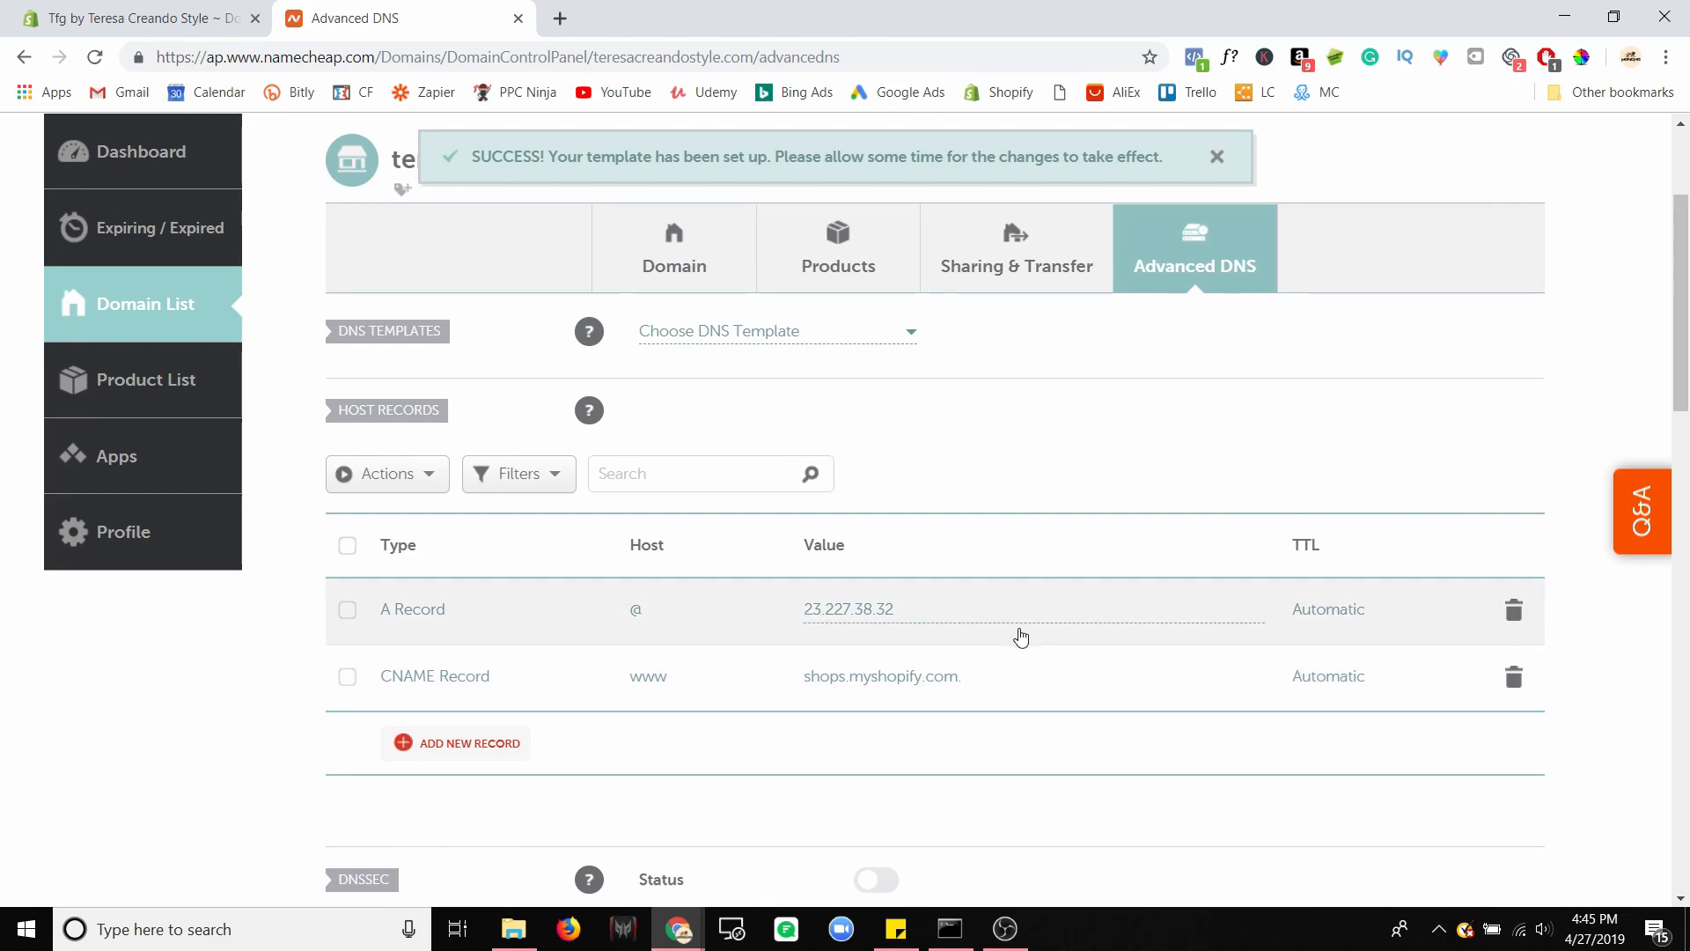
{"action": "scroll", "coordinate": [1035, 638], "scroll_direction": "down", "scroll_amount": 9}
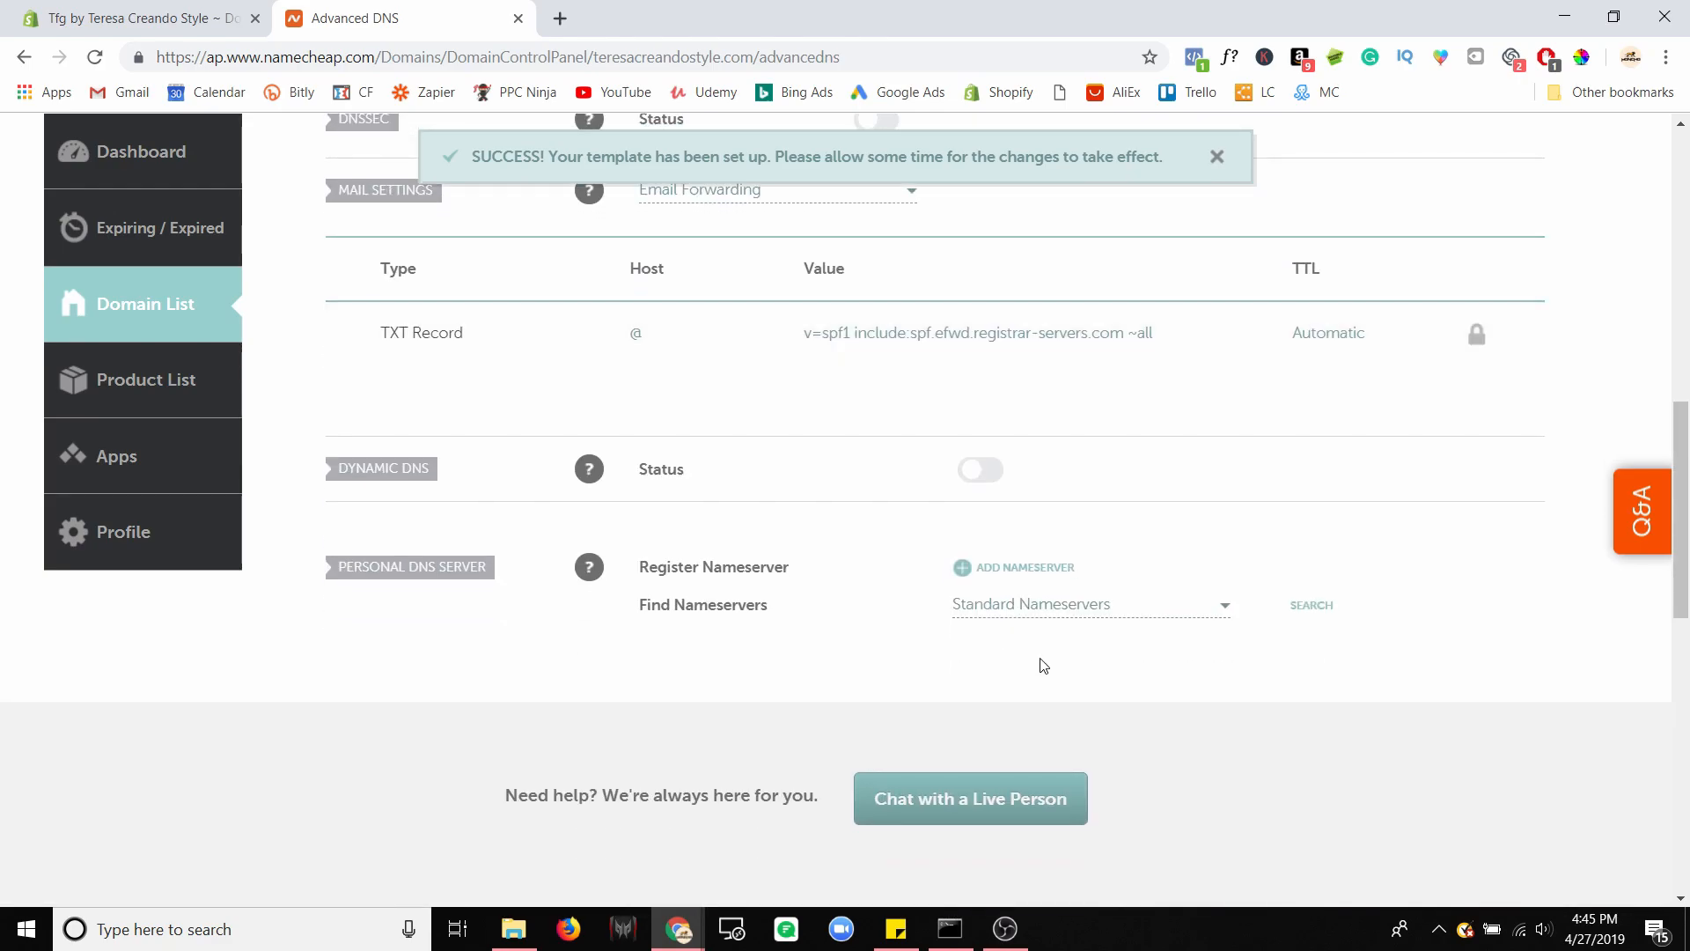
Step: Switch back to Shopify and verify the connection of teresacreandostyle.com
{"action": "left_click", "coordinate": [209, 7]}
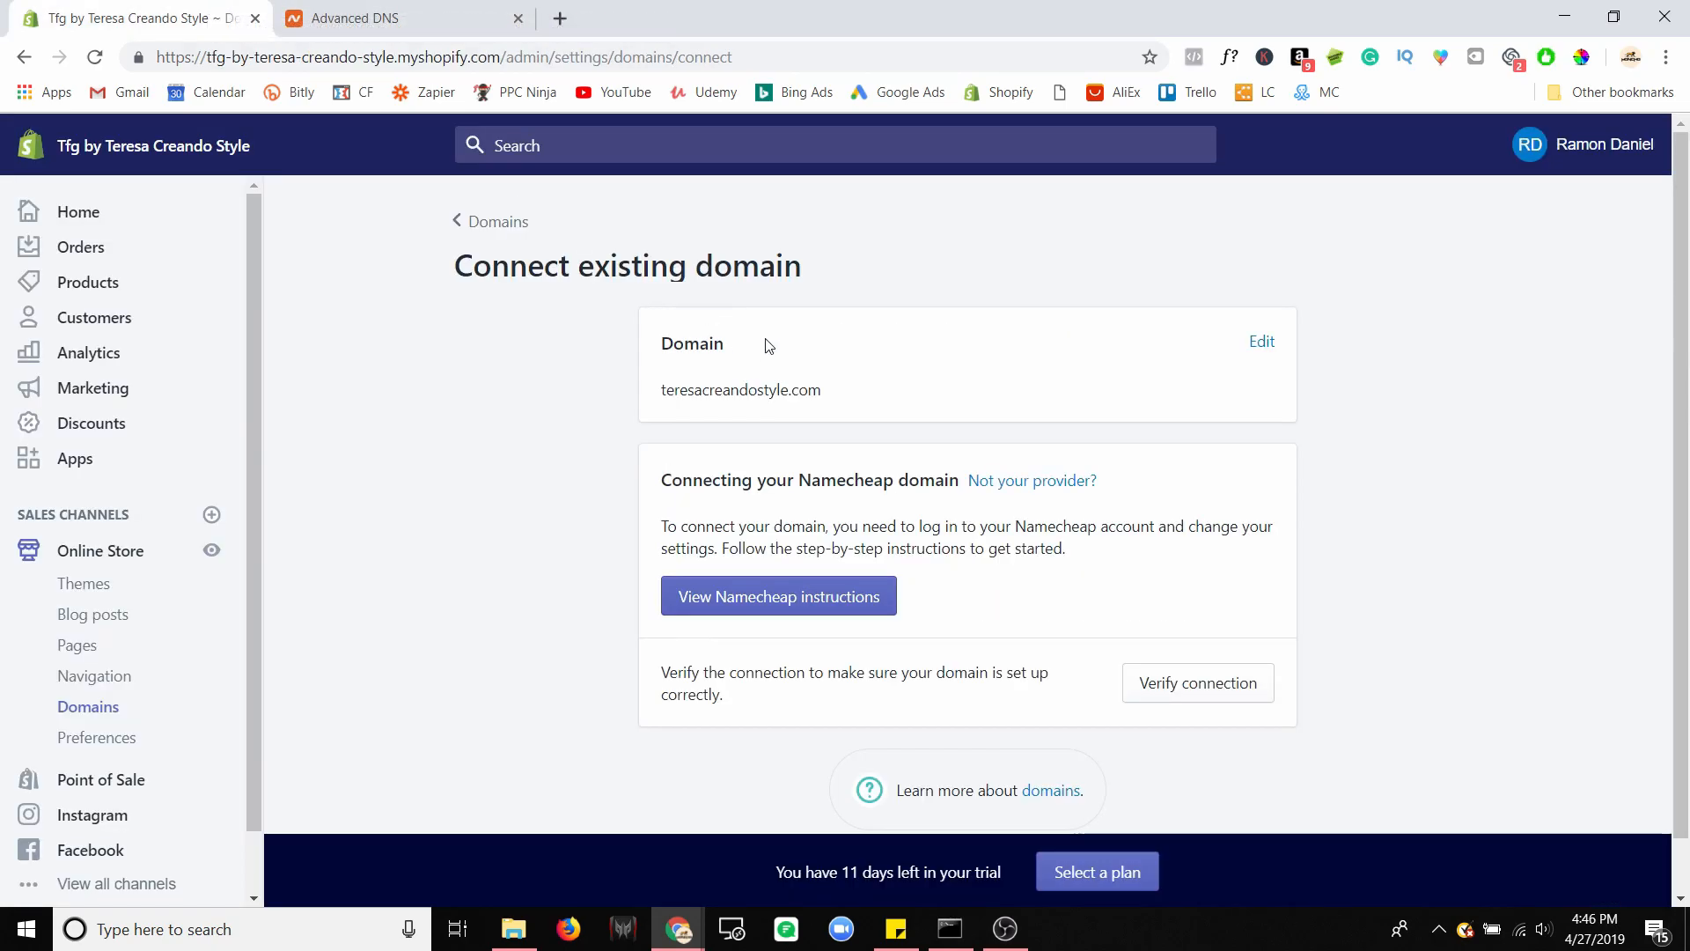
{"action": "left_click", "coordinate": [1143, 687]}
{"action": "scroll", "coordinate": [1285, 585], "scroll_direction": "down", "scroll_amount": 1}
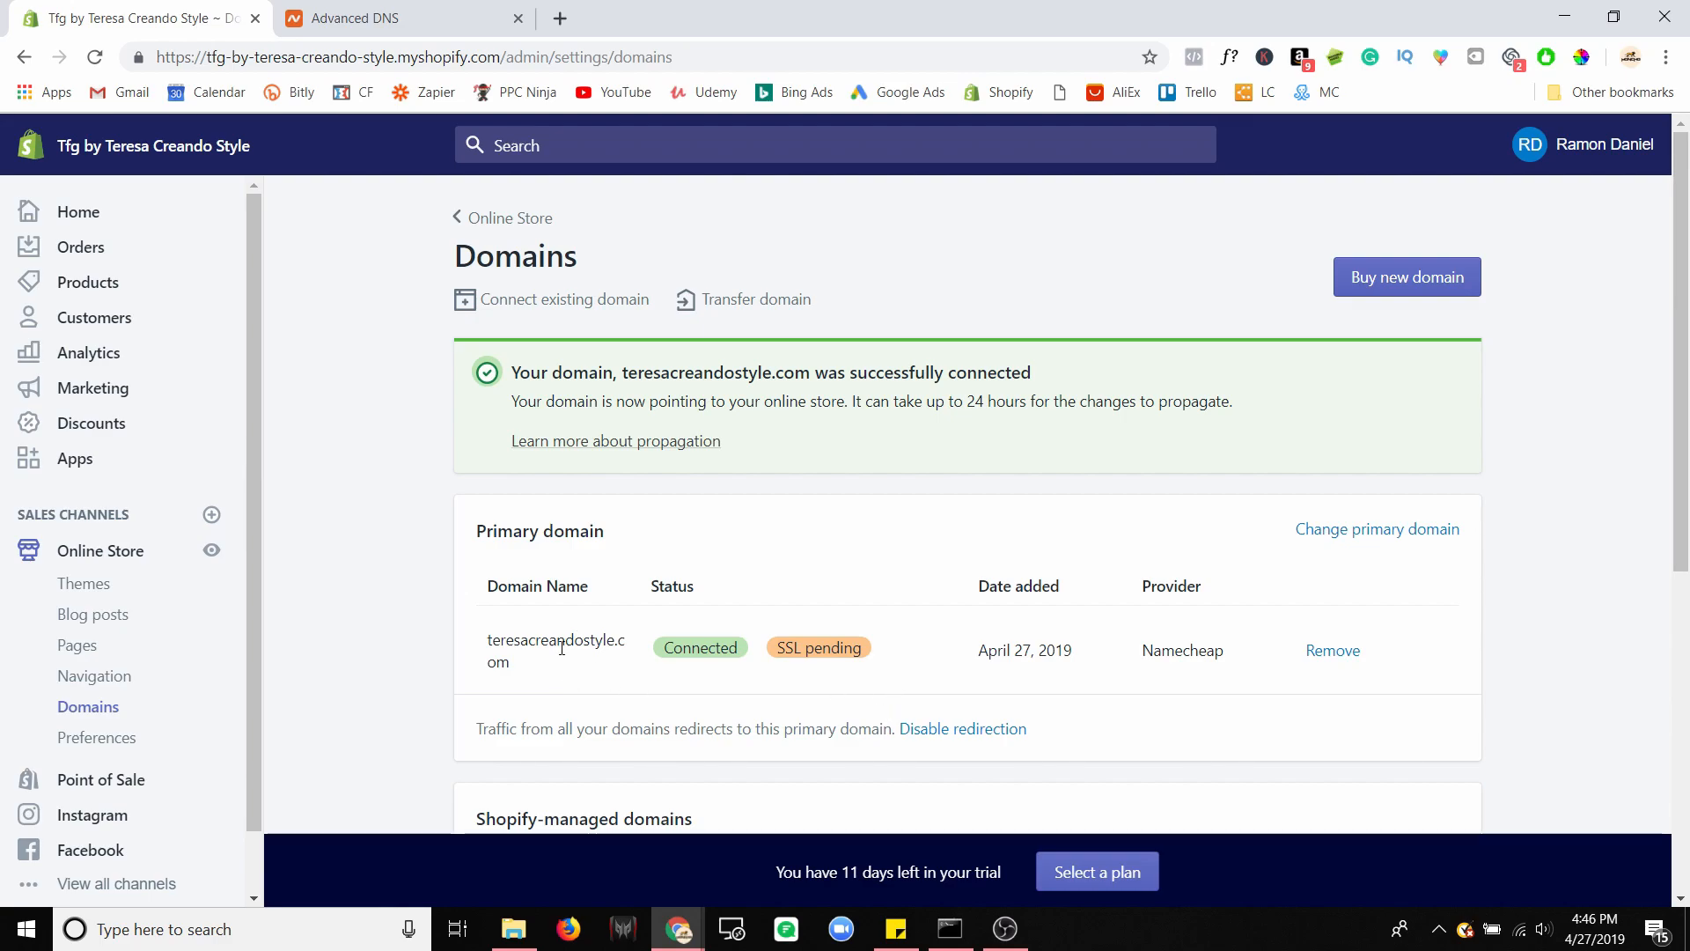
Step: Copy the primary domain name from the Domains page and load it in a new browser tab
{"action": "left_click_drag", "start_coordinate": [546, 676], "coordinate": [482, 642]}
{"action": "right_click", "coordinate": [493, 637]}
{"action": "left_click", "coordinate": [543, 652]}
{"action": "left_click", "coordinate": [560, 17]}
{"action": "right_click", "coordinate": [583, 58]}
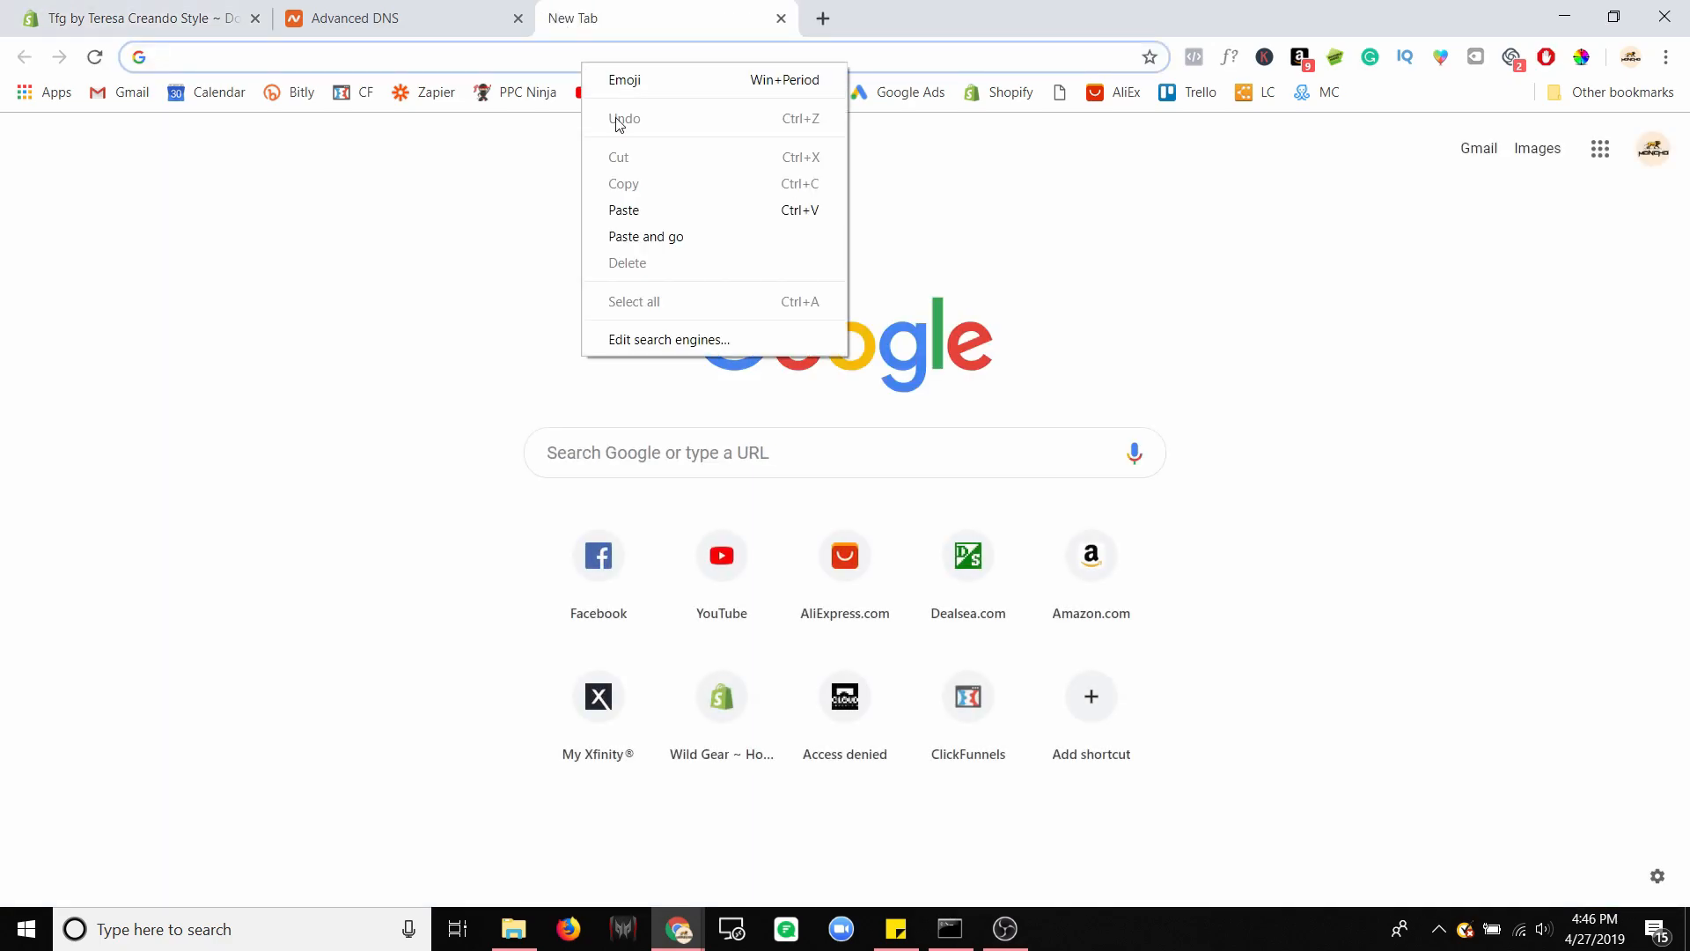
{"action": "left_click", "coordinate": [660, 239]}
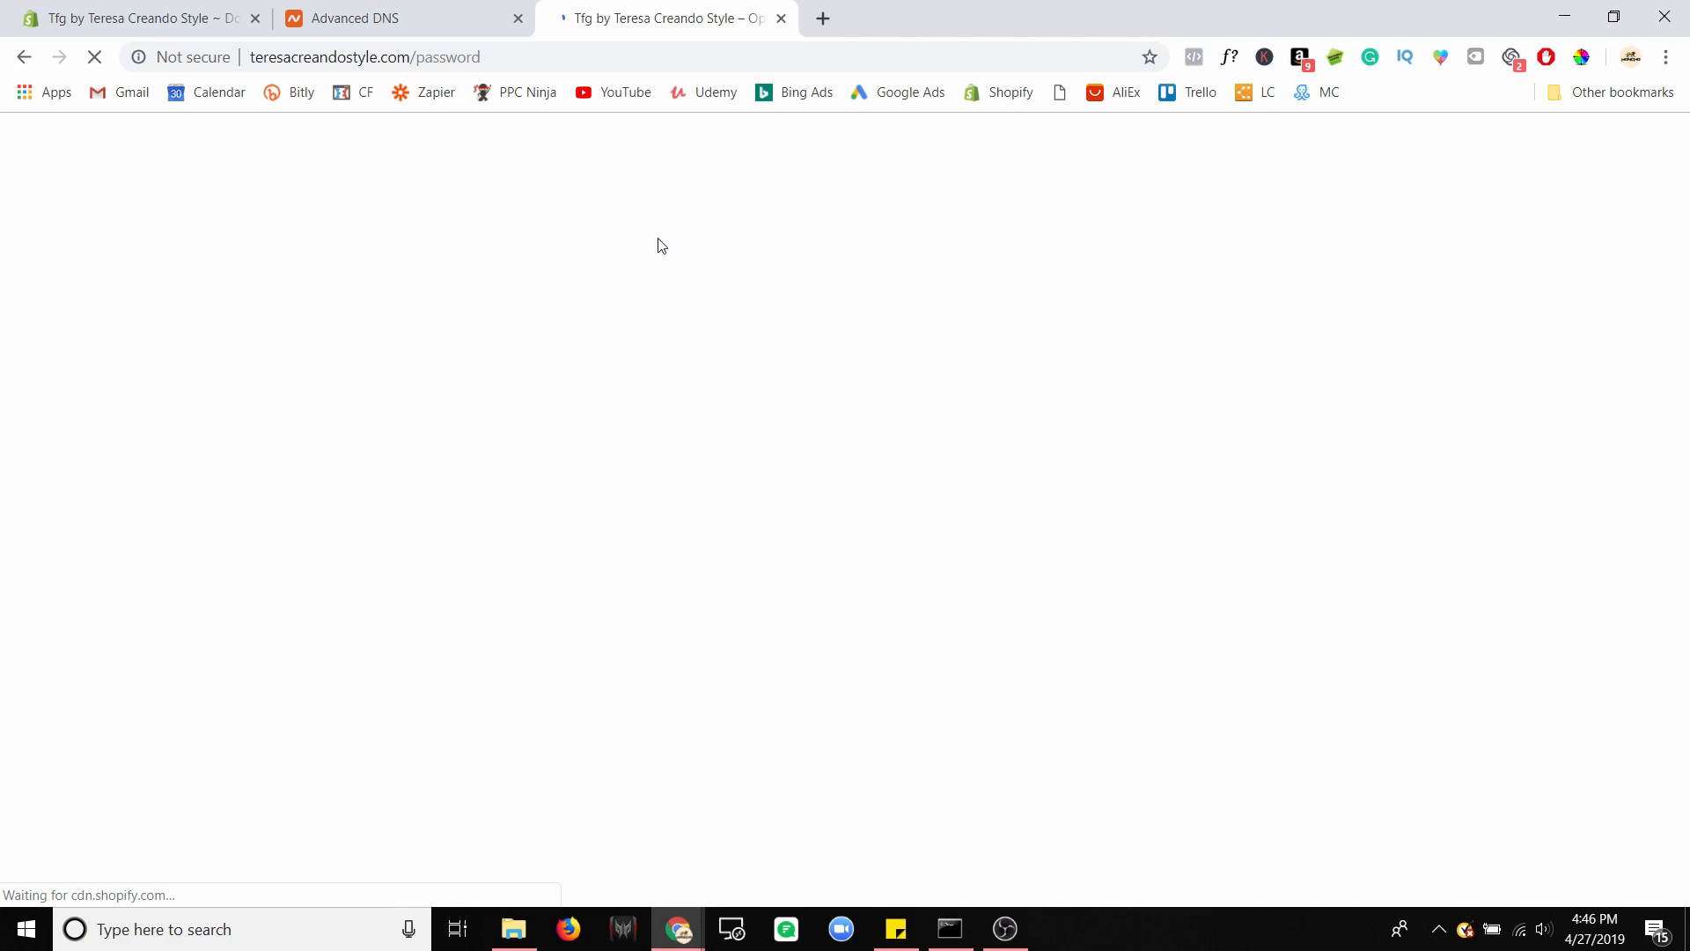